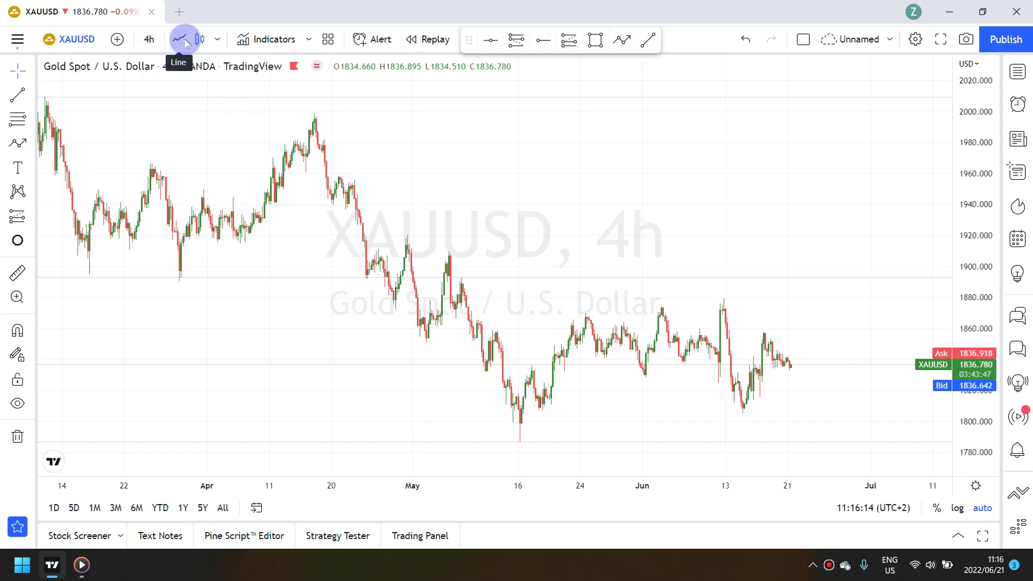
- Display the price as a line chart and place horizontal lines at about 2004.6 on the March high and 1798.7 on the May low
{"action": "left_click", "coordinate": [493, 39]}
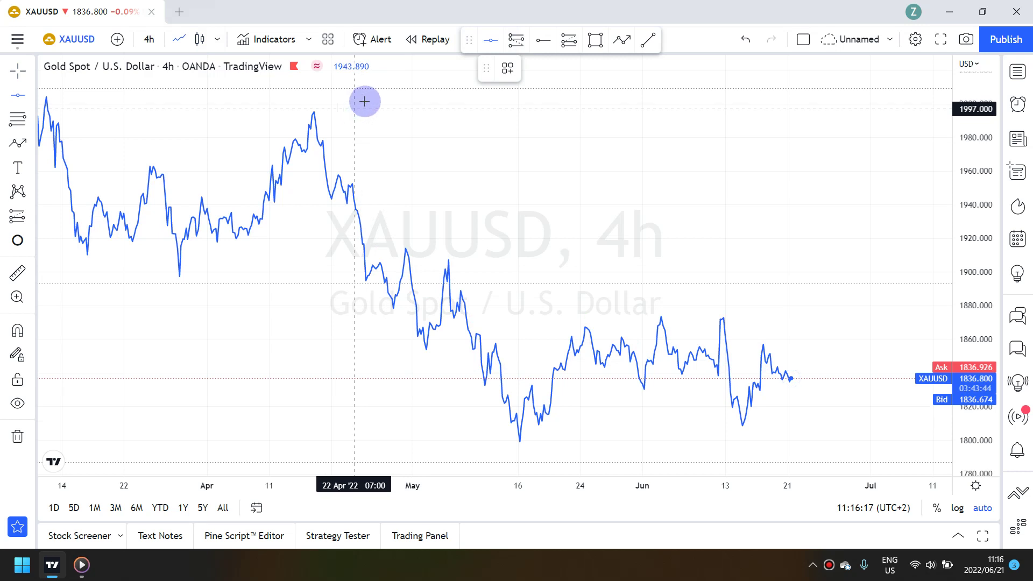
{"action": "left_click", "coordinate": [370, 96]}
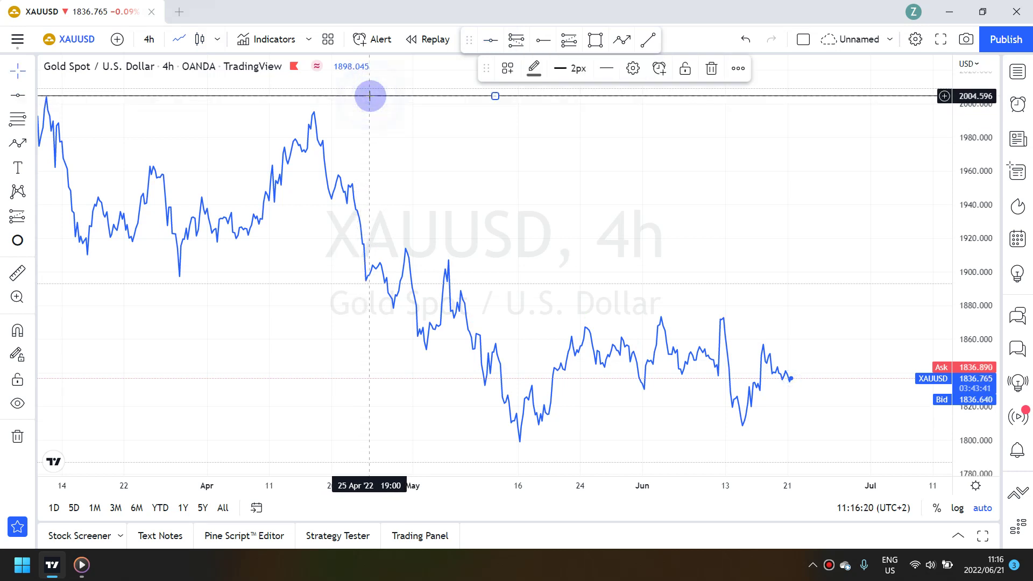
{"action": "left_click", "coordinate": [489, 39]}
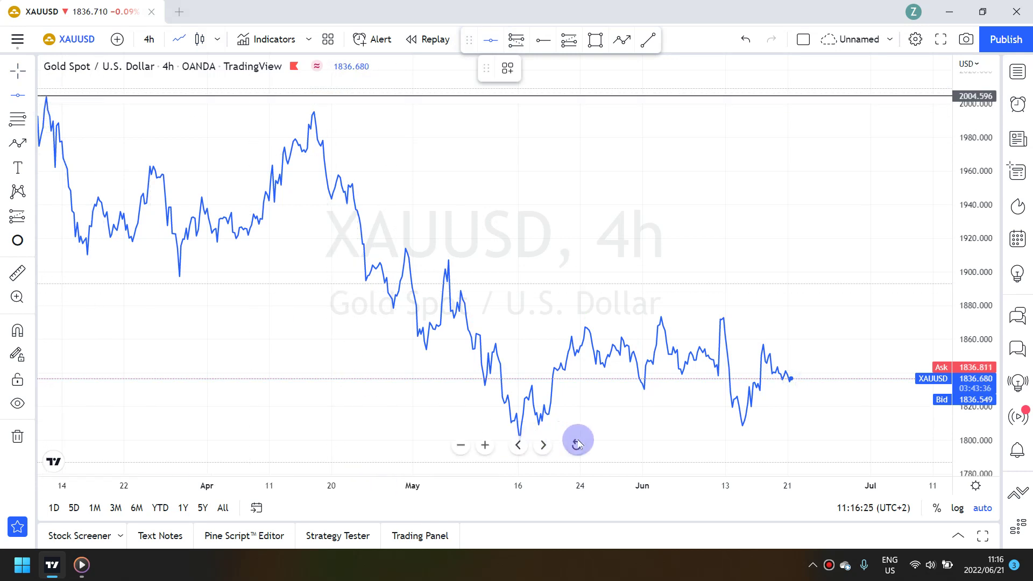
{"action": "left_click", "coordinate": [862, 442]}
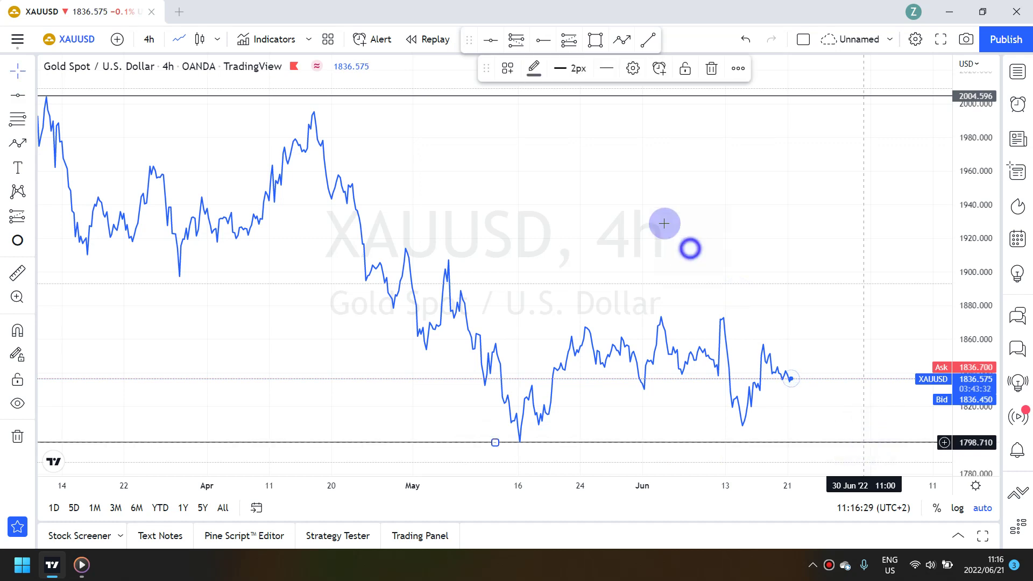
- Add horizontal lines at about 1873.1 across the June highs and about 1917.8 across the late March and April lows
{"action": "left_click", "coordinate": [492, 43]}
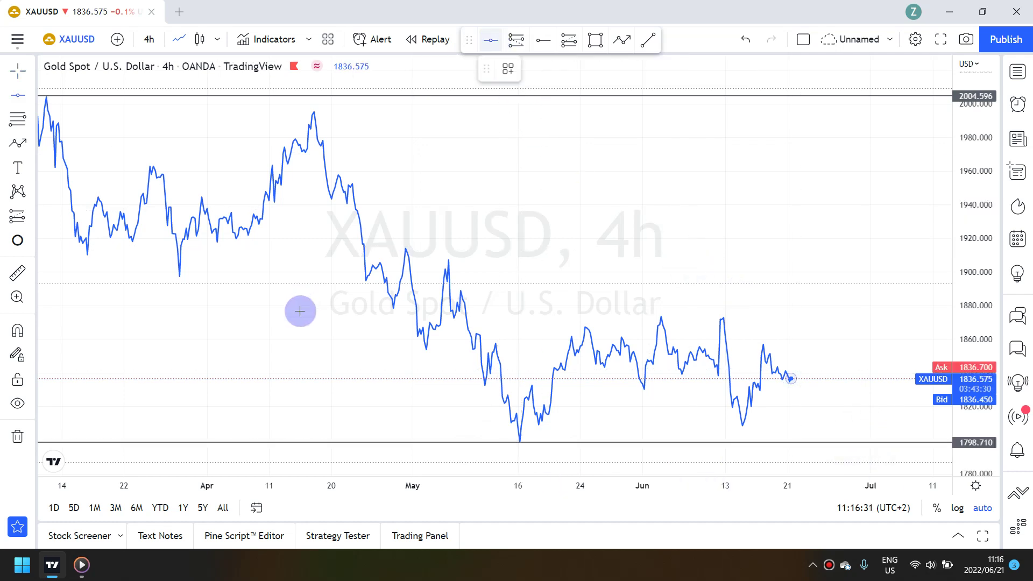
{"action": "left_click", "coordinate": [298, 317]}
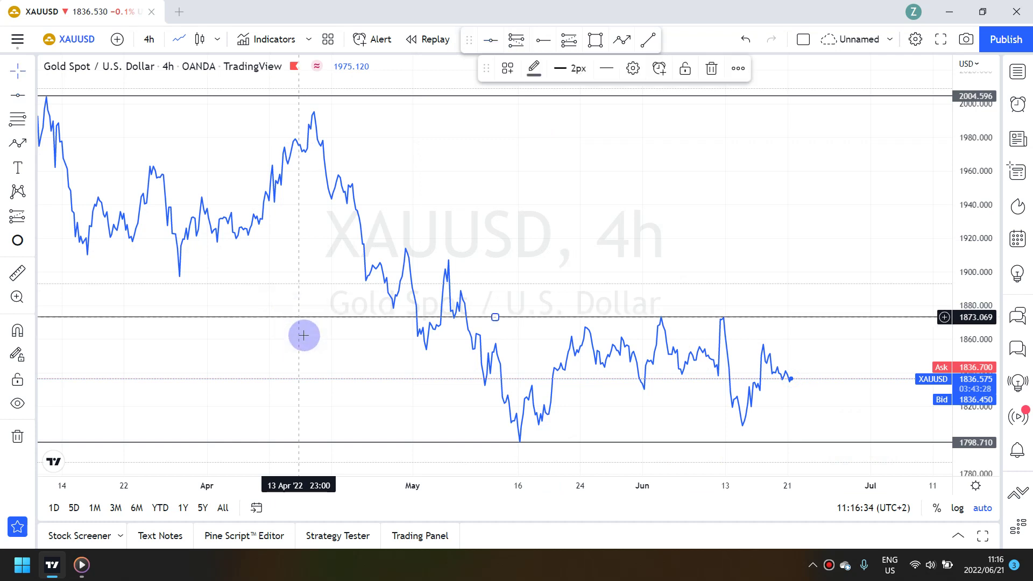
{"action": "left_click", "coordinate": [490, 41]}
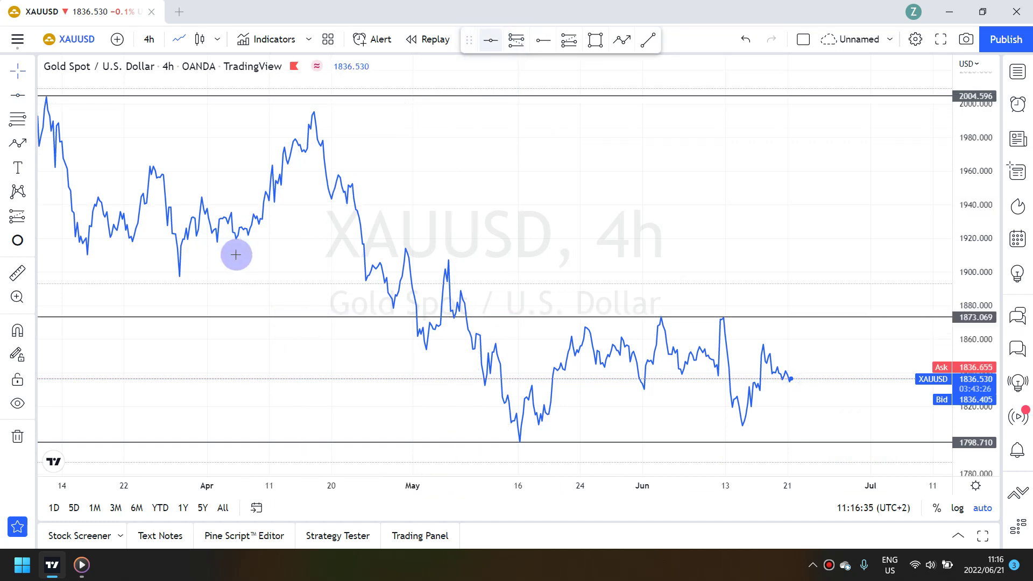
{"action": "left_click", "coordinate": [275, 241]}
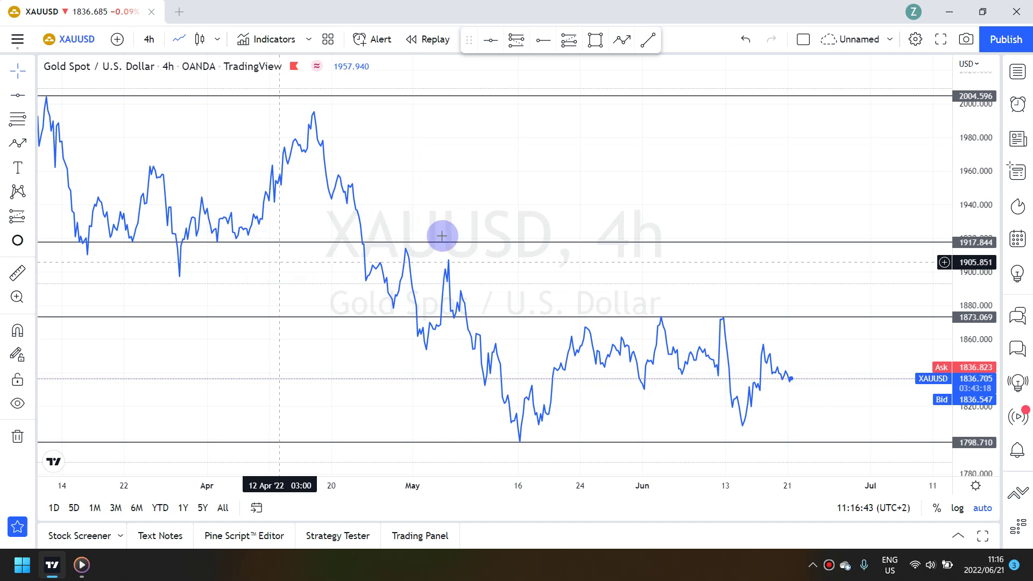
- Return to candles and draw a falling trend line from the 18 April high near 1999 along the lower highs to 20 May
{"action": "left_click", "coordinate": [200, 40]}
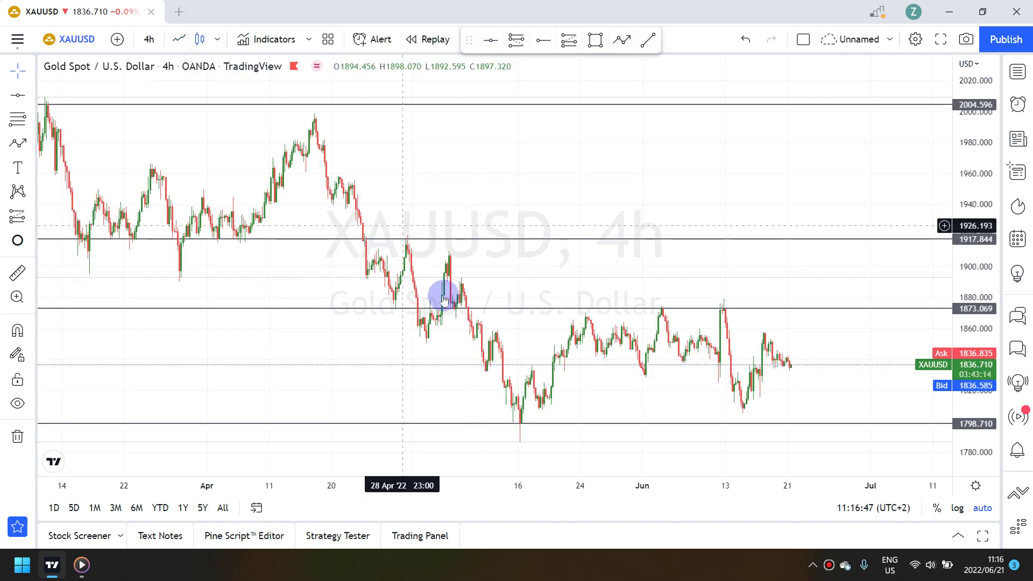
{"action": "left_click", "coordinate": [649, 40]}
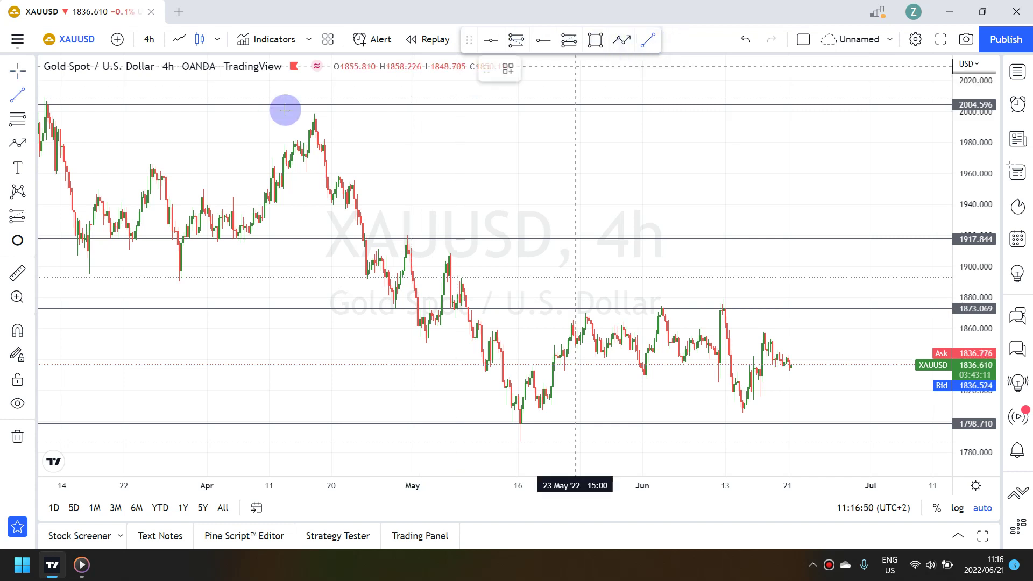
{"action": "left_click", "coordinate": [312, 113]}
{"action": "left_click", "coordinate": [565, 381]}
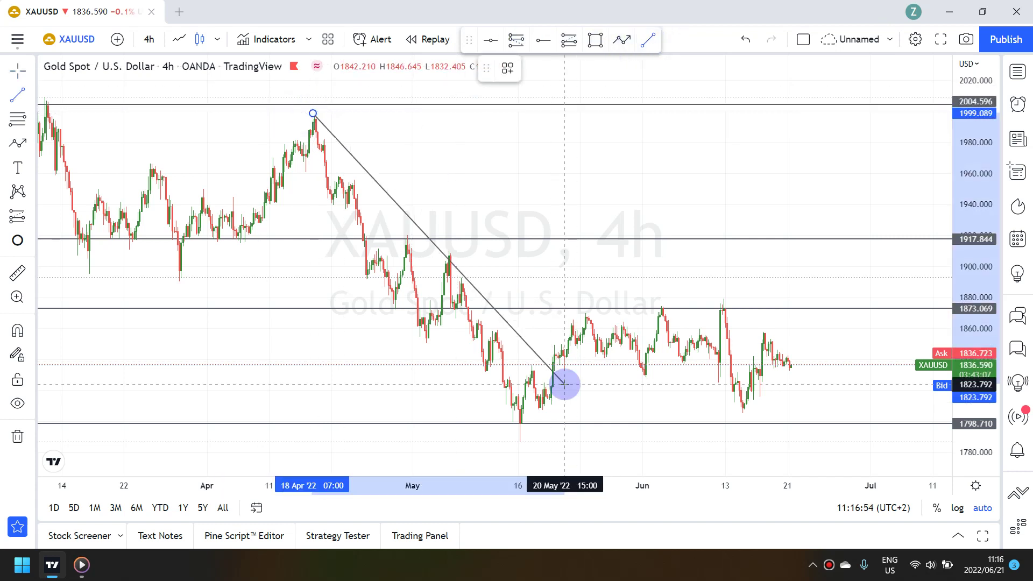
{"action": "left_click_drag", "start_coordinate": [564, 381], "coordinate": [566, 376]}
{"action": "left_click", "coordinate": [567, 376]}
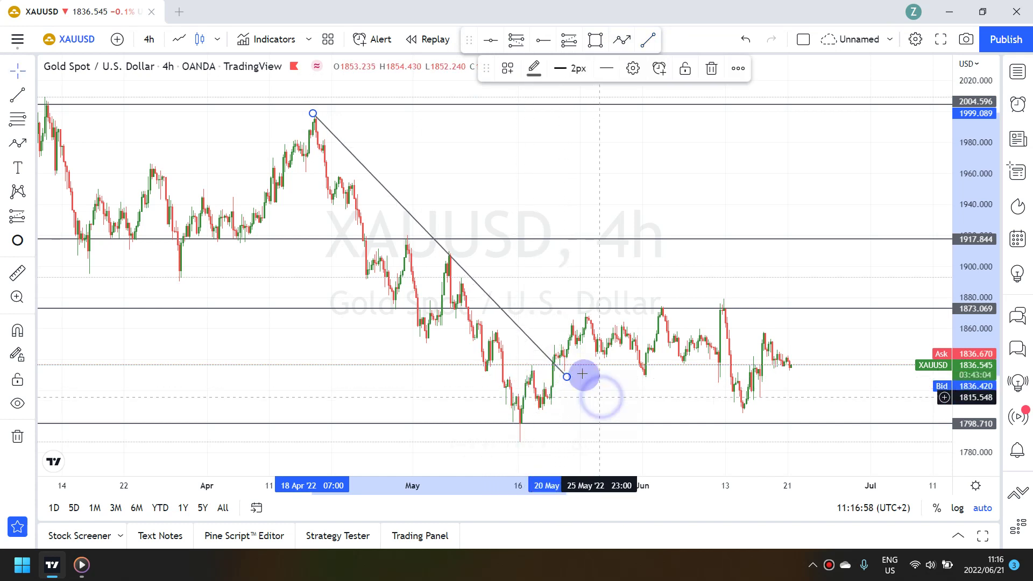
{"action": "left_click", "coordinate": [597, 390]}
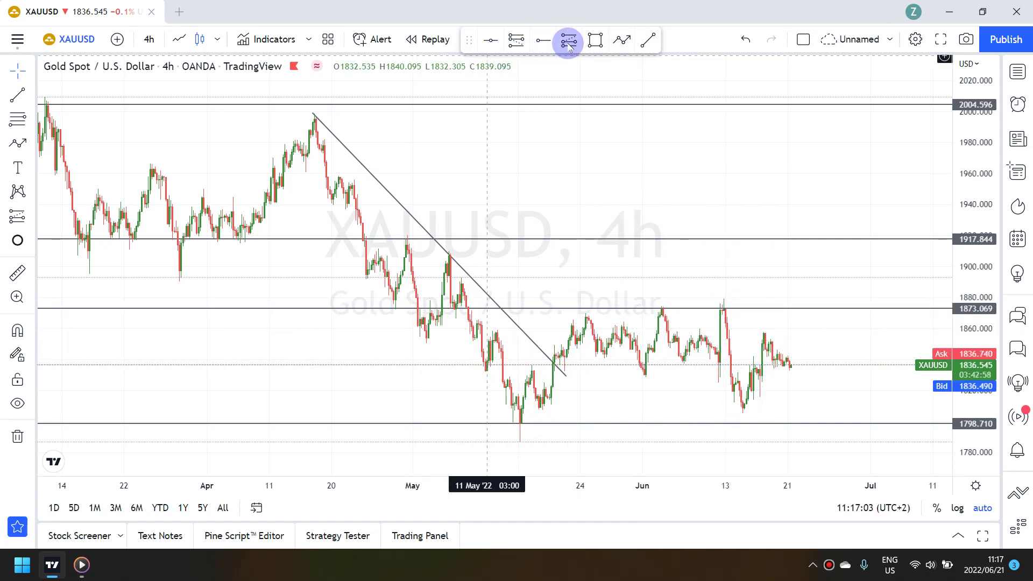
- Draw a thin rectangle zone from about 1826.8 to 1829.0, spanning 9 May to 27 June
{"action": "left_click", "coordinate": [595, 39]}
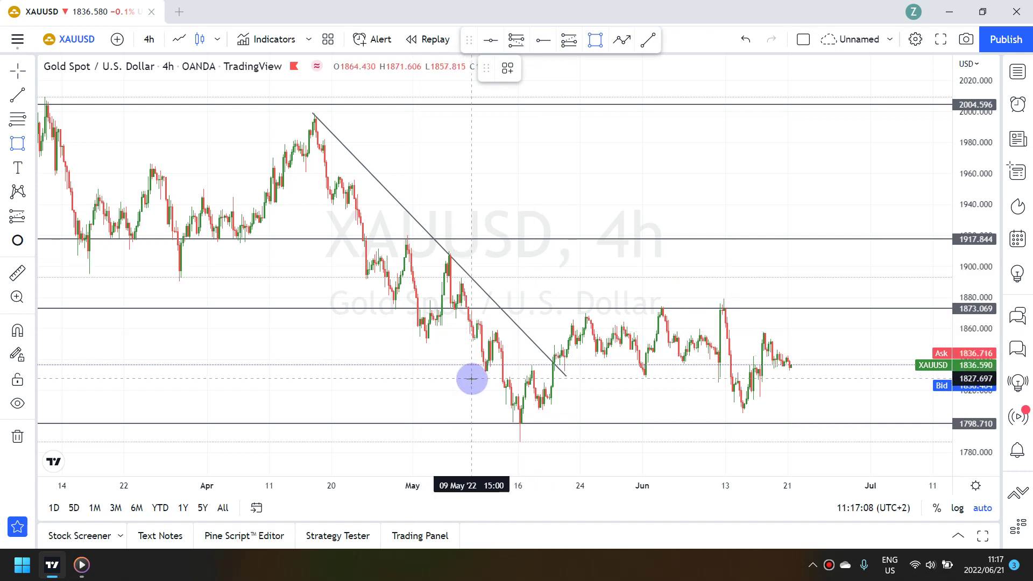
{"action": "mouse_move", "coordinate": [471, 379]}
{"action": "left_mouse_down"}
{"action": "mouse_move", "coordinate": [726, 392]}
{"action": "mouse_move", "coordinate": [833, 377]}
{"action": "left_mouse_up"}
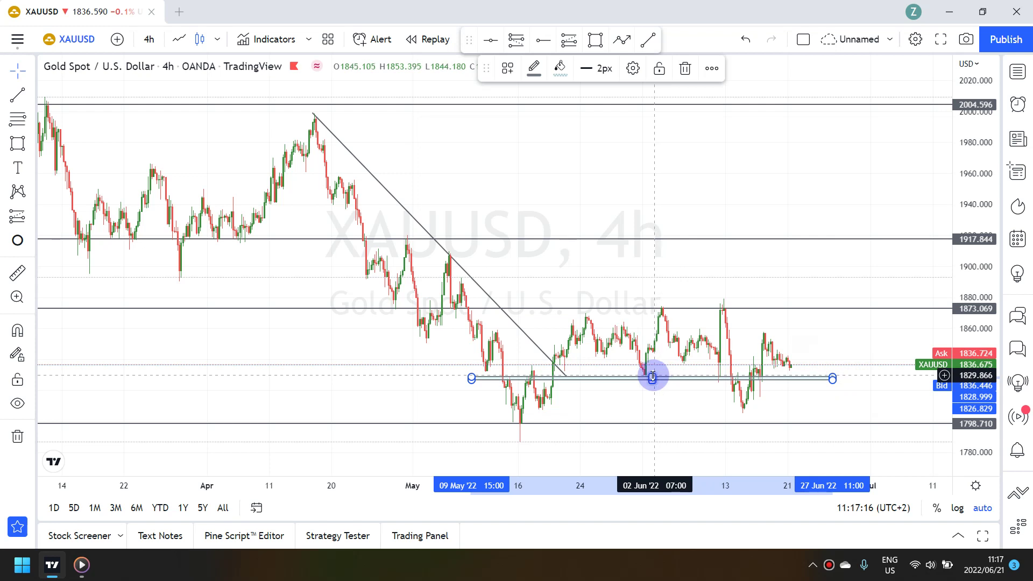
{"action": "left_click", "coordinate": [697, 404]}
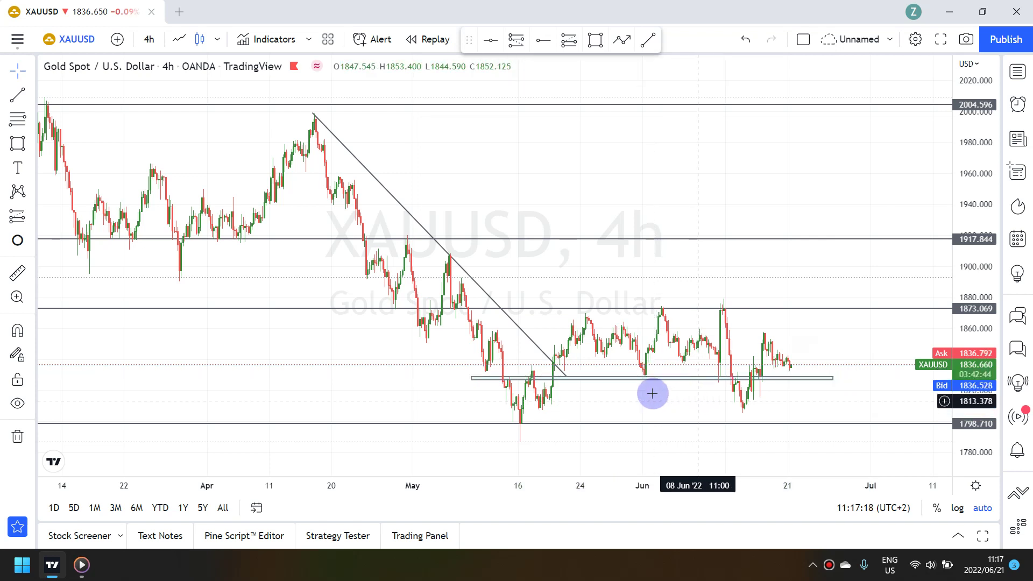
- Draw a rectangle zone from about 1873.7 to 1879.8 over the June highs, spanning 13 May to 27 June
{"action": "left_click", "coordinate": [594, 41]}
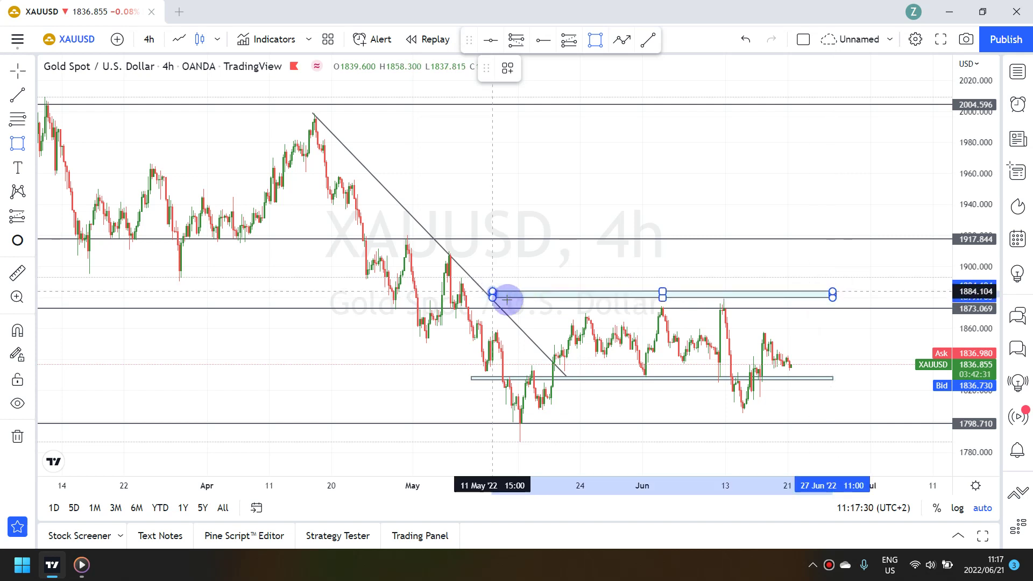
{"action": "left_click", "coordinate": [511, 307]}
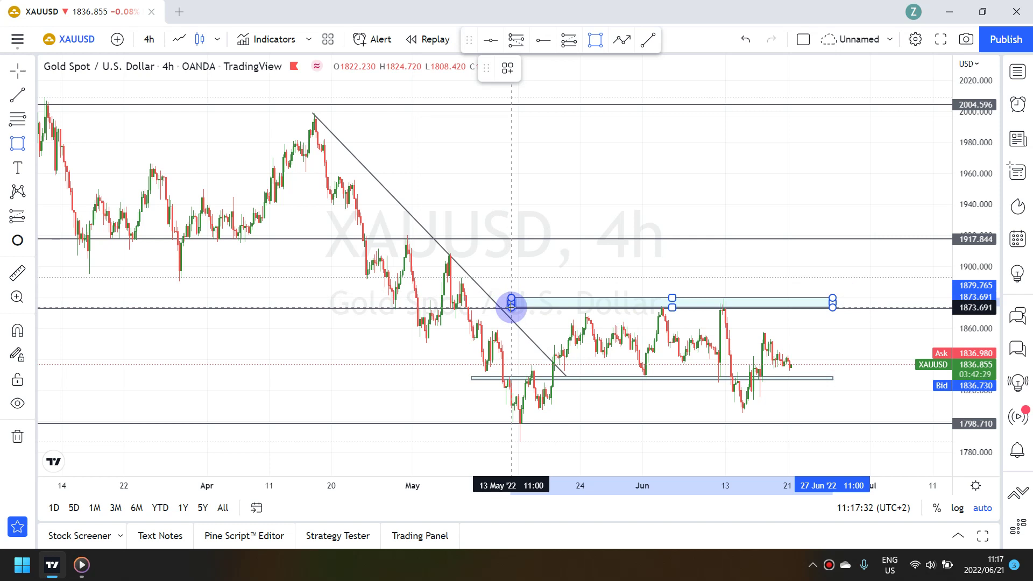
{"action": "left_click", "coordinate": [511, 307]}
{"action": "left_click", "coordinate": [526, 277]}
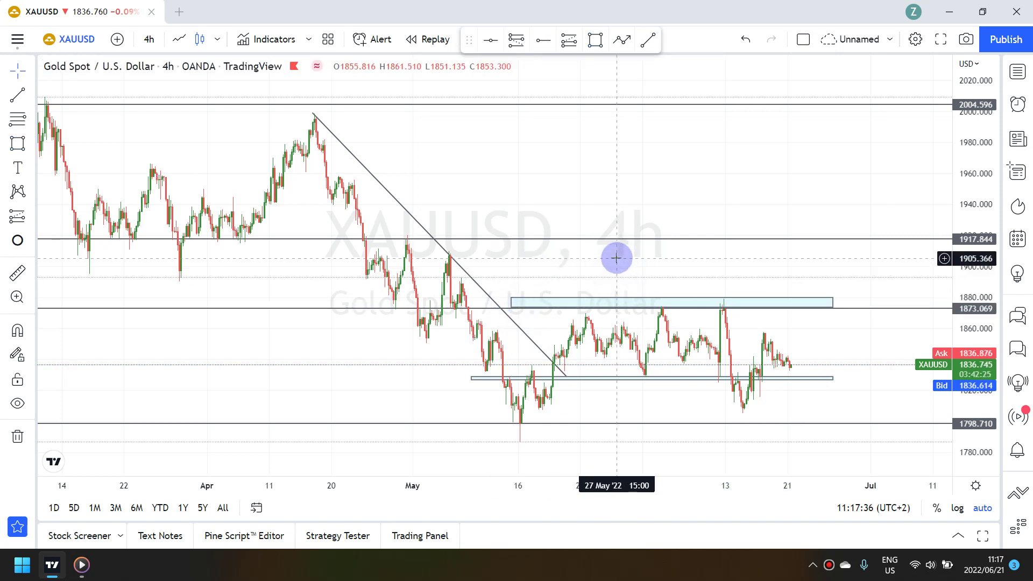
- Switch to the 1-hour timeframe and draw a rising trend line from the 14 June low near 1805.2 to about 1840.0
{"action": "type", "text": "60"}
{"action": "key", "text": "Return"}
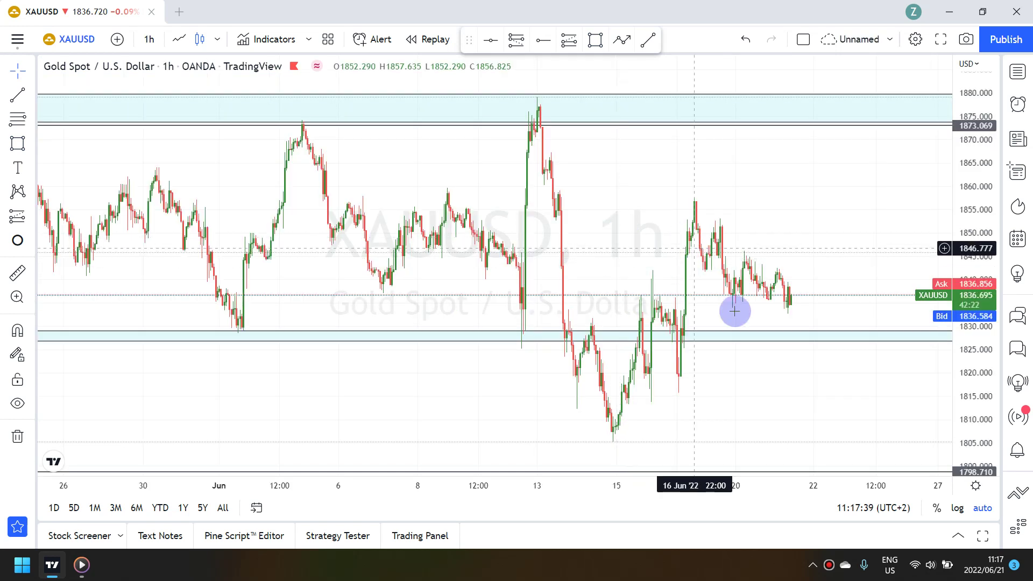
{"action": "left_click", "coordinate": [656, 42]}
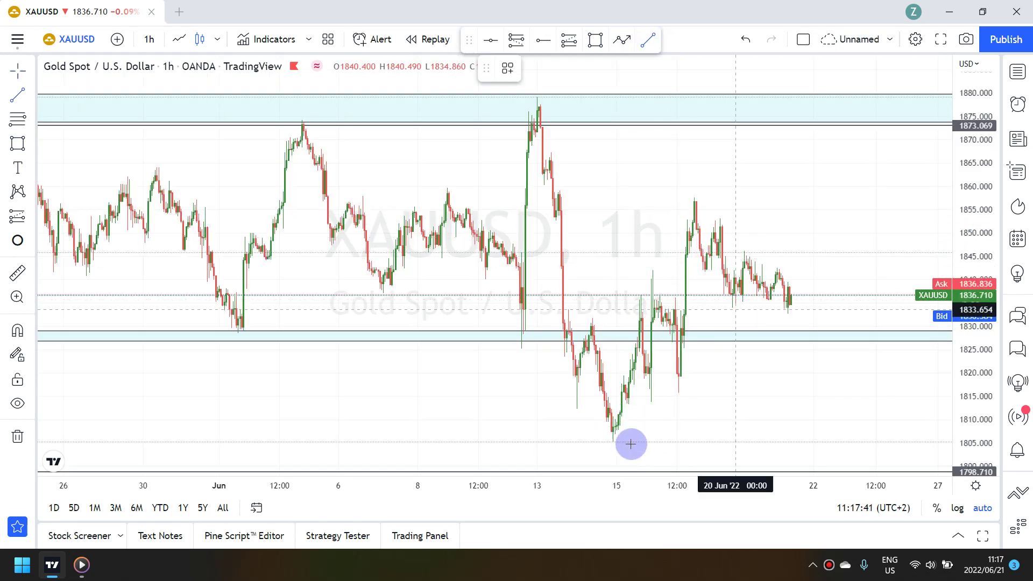
{"action": "mouse_move", "coordinate": [613, 443]}
{"action": "left_mouse_down"}
{"action": "mouse_move", "coordinate": [818, 364]}
{"action": "mouse_move", "coordinate": [846, 275]}
{"action": "mouse_move", "coordinate": [832, 279]}
{"action": "left_mouse_up"}
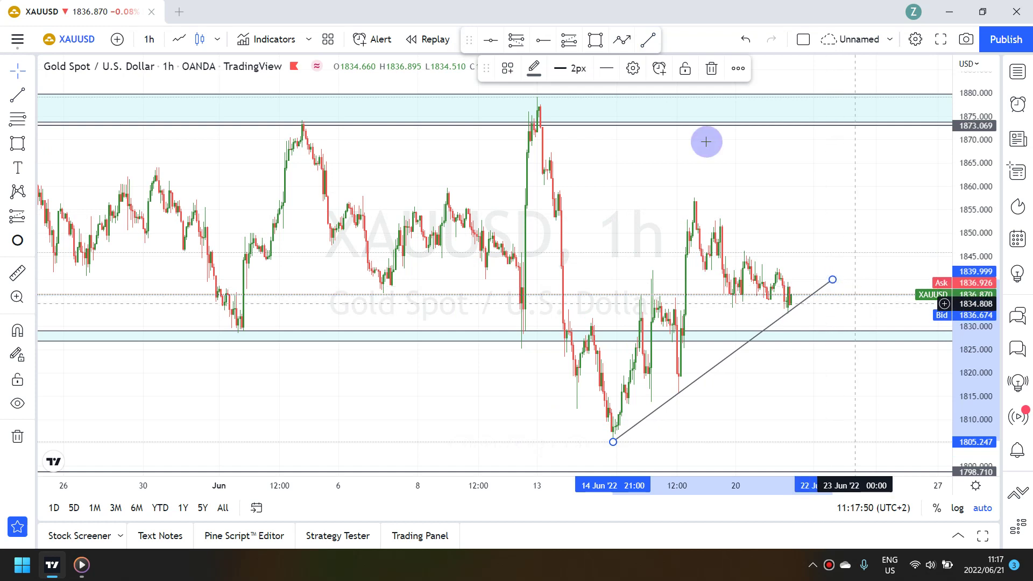
- Shorten the rising trend line to end at about 1837.3, and place a clone of it as a parallel upper line across the mid-June swing high
{"action": "left_click", "coordinate": [649, 39]}
{"action": "left_click", "coordinate": [728, 295]}
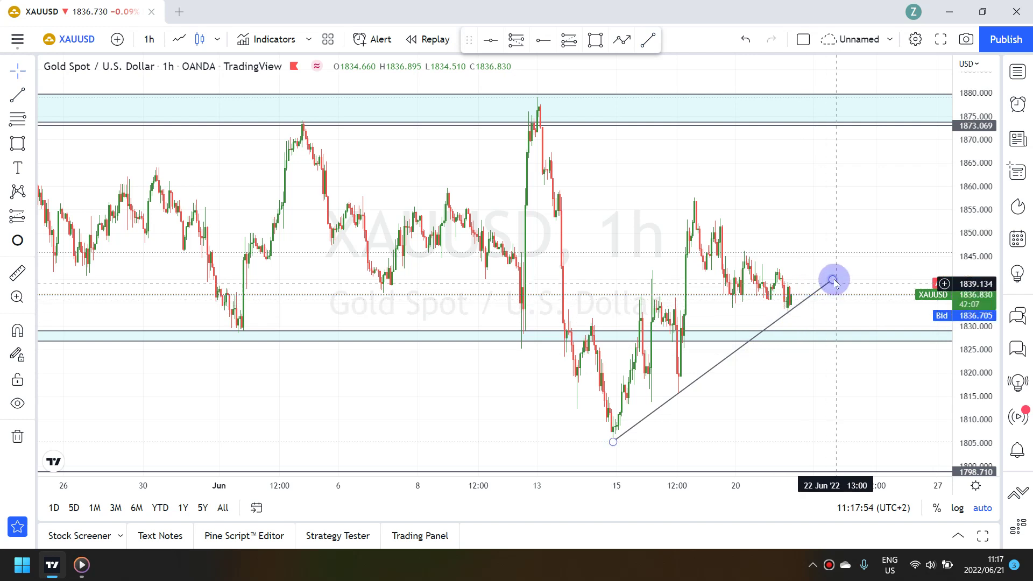
{"action": "left_click", "coordinate": [815, 292]}
{"action": "right_click", "coordinate": [813, 292]}
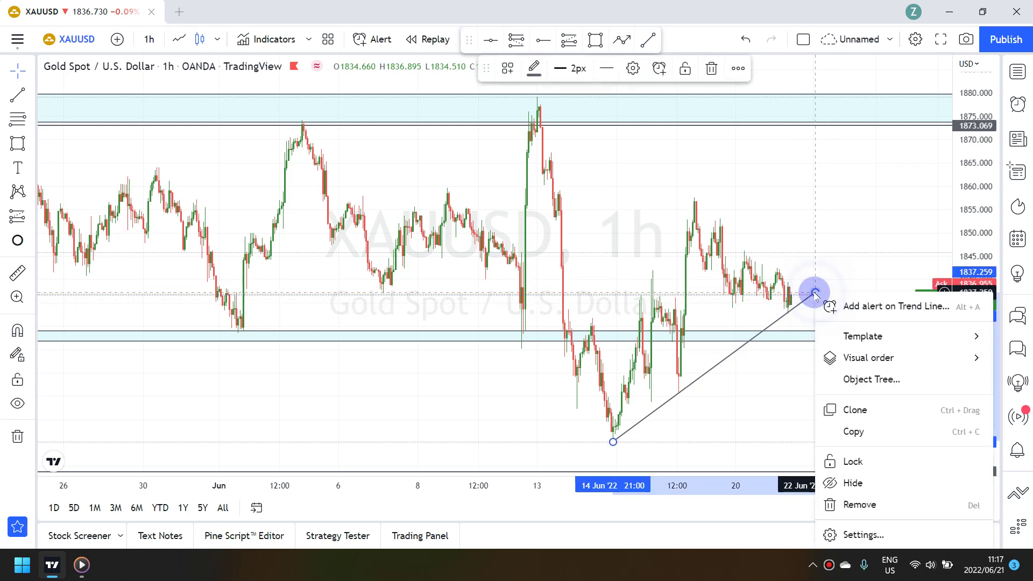
{"action": "left_click", "coordinate": [848, 410]}
{"action": "mouse_move", "coordinate": [802, 277]}
{"action": "left_mouse_down"}
{"action": "mouse_move", "coordinate": [739, 203]}
{"action": "mouse_move", "coordinate": [737, 170]}
{"action": "left_mouse_up"}
{"action": "left_click", "coordinate": [756, 205]}
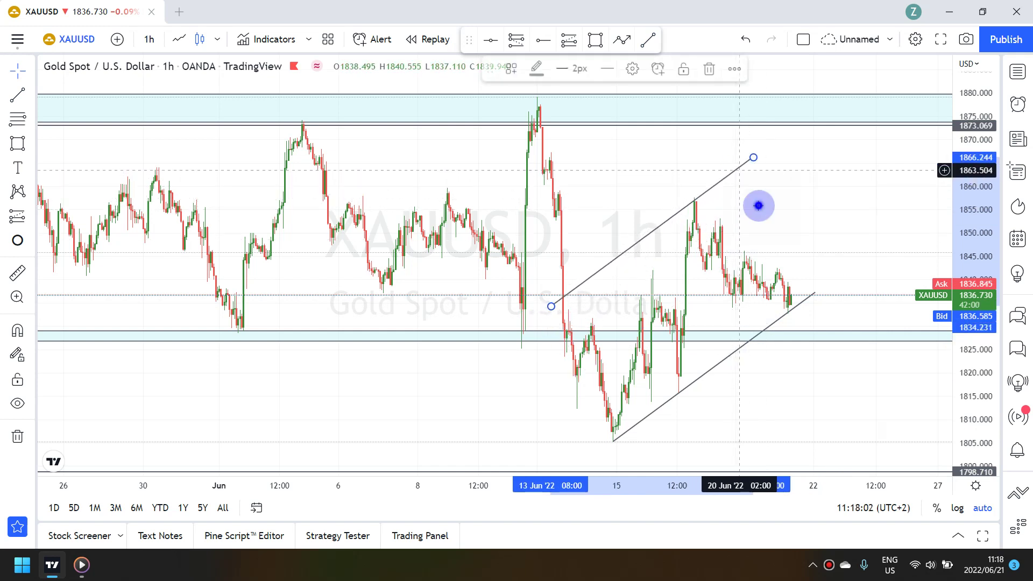
- Draw a thin rectangle zone from about 1834.1 to 1834.8, spanning 15 June to 22 June
{"action": "left_click", "coordinate": [594, 39]}
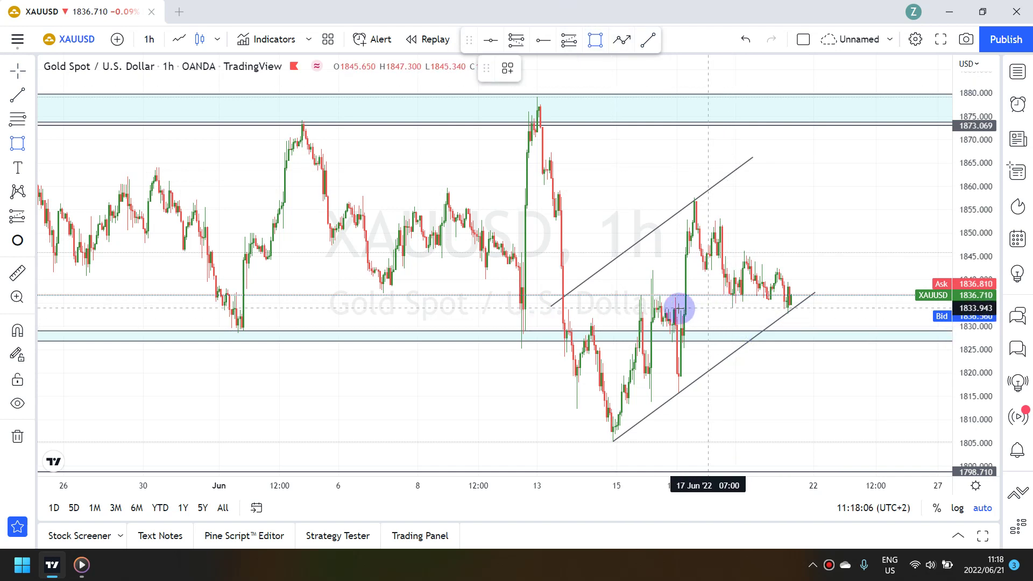
{"action": "left_click", "coordinate": [648, 308]}
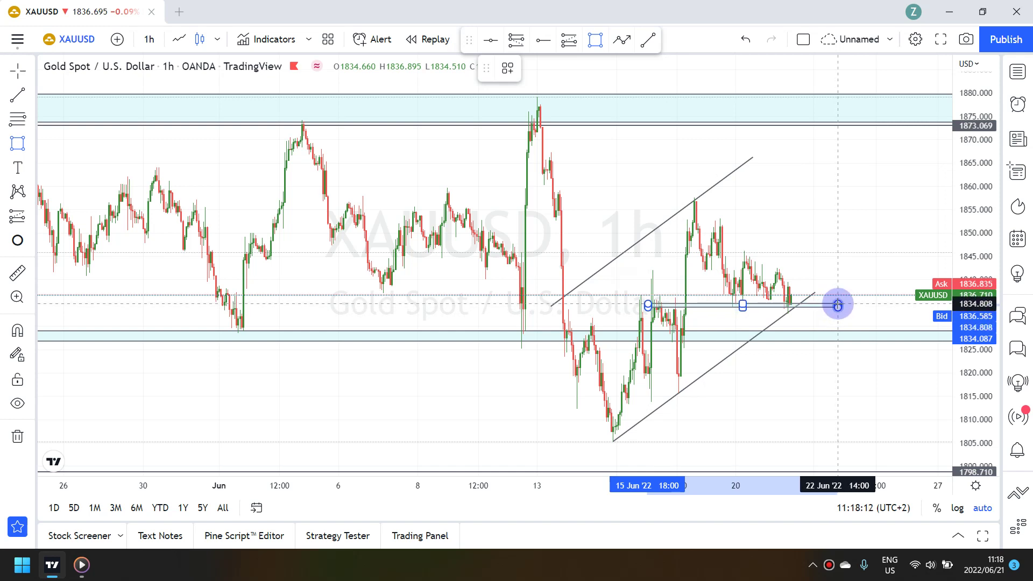
{"action": "left_click", "coordinate": [839, 305]}
{"action": "left_click", "coordinate": [807, 267]}
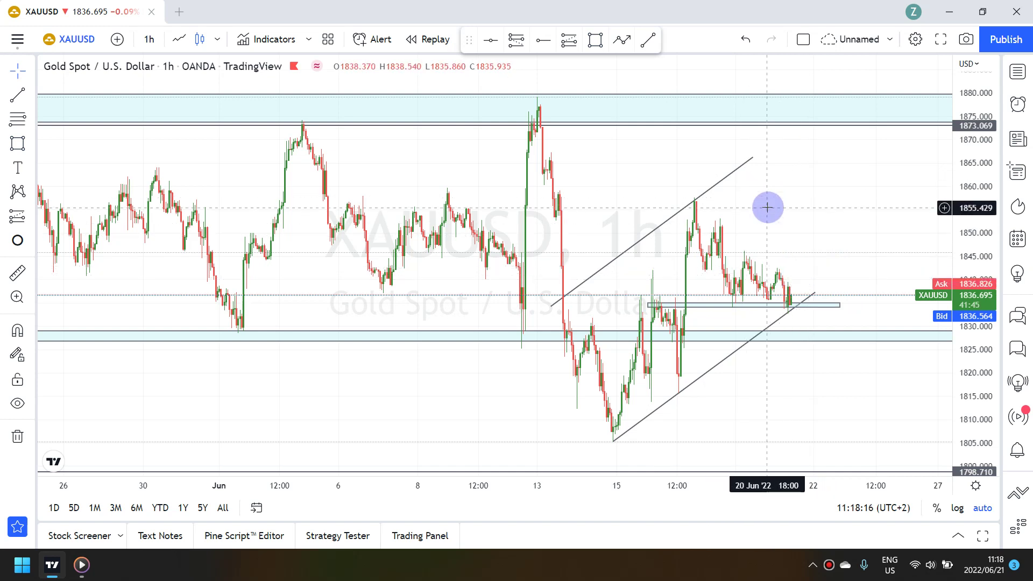
- Switch to the 30-minute timeframe and draw a falling trend line from the 16 June high near 1857.2 to about 1838.4 on 21 June
{"action": "type", "text": "30"}
{"action": "key", "text": "Return"}
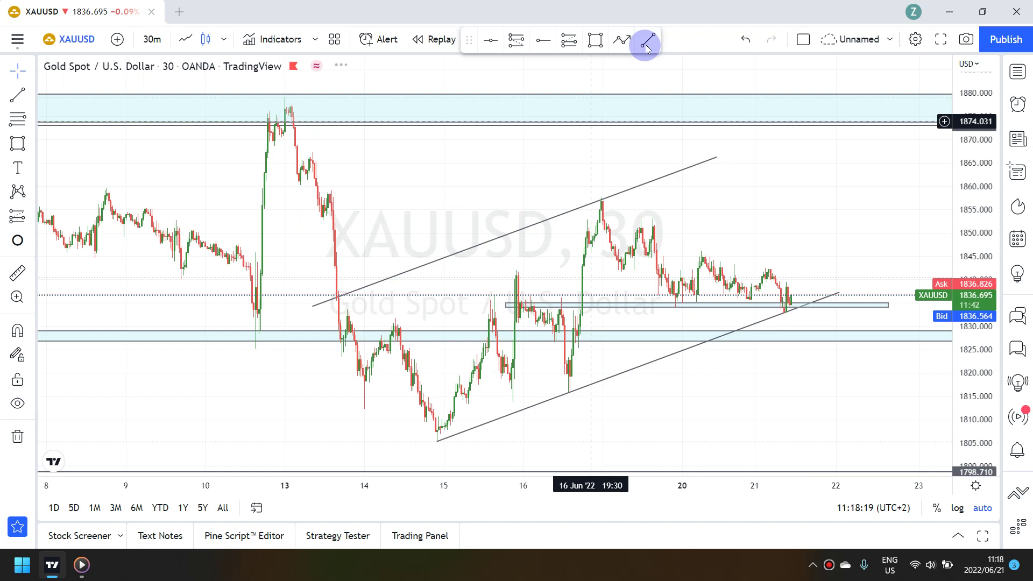
{"action": "left_click", "coordinate": [603, 201]}
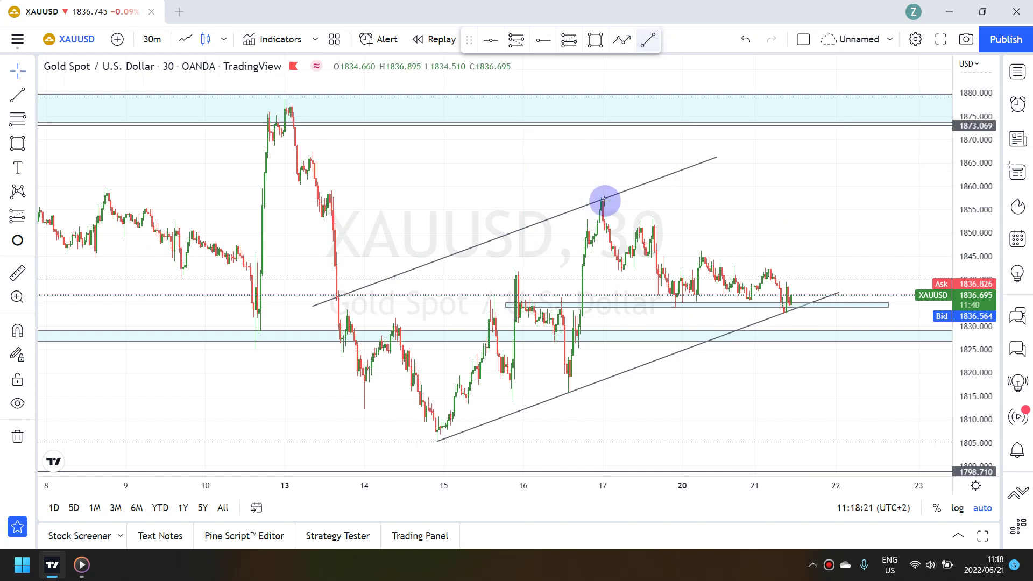
{"action": "left_click", "coordinate": [813, 276]}
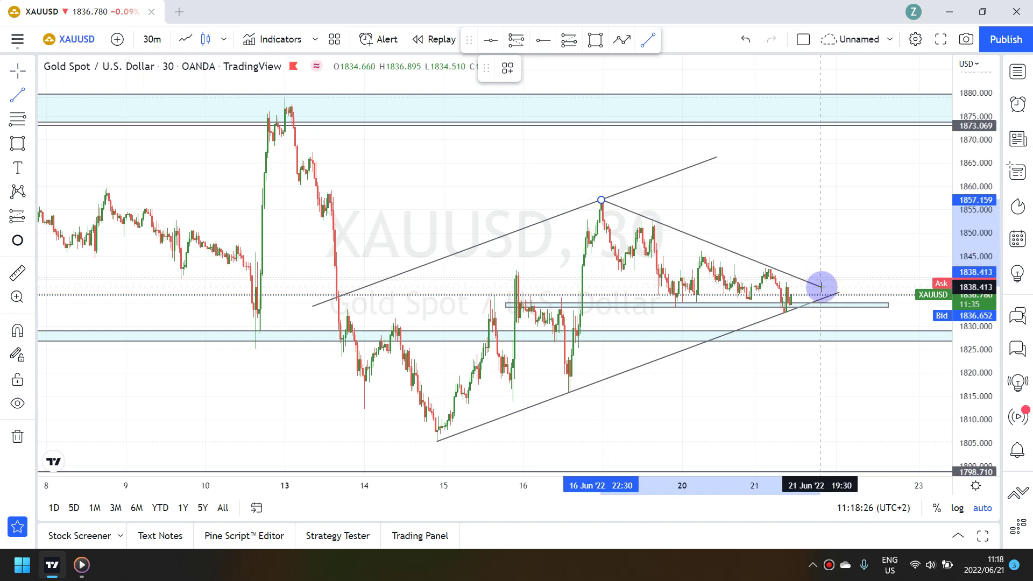
{"action": "left_click", "coordinate": [821, 287]}
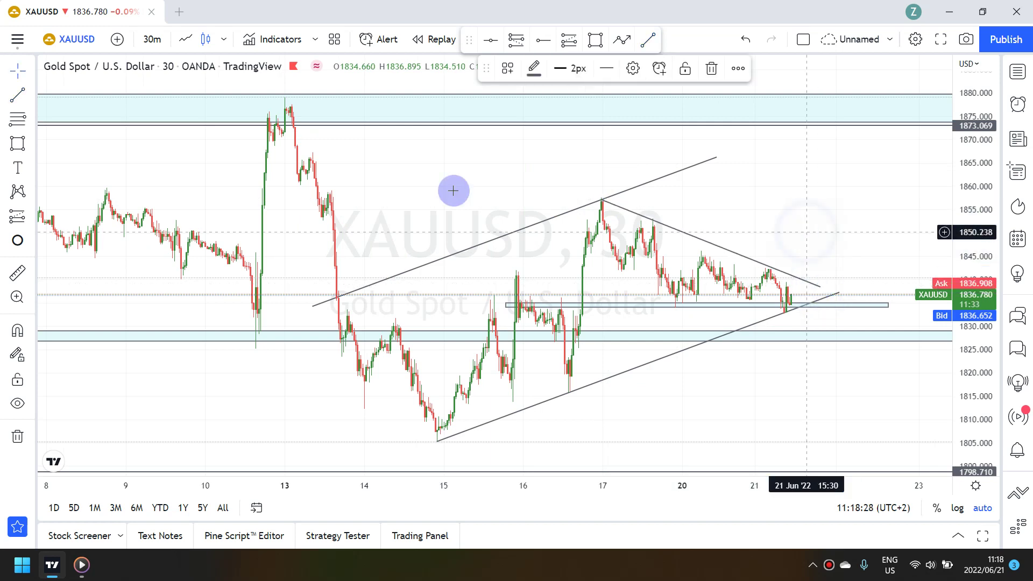
{"action": "left_click", "coordinate": [904, 312]}
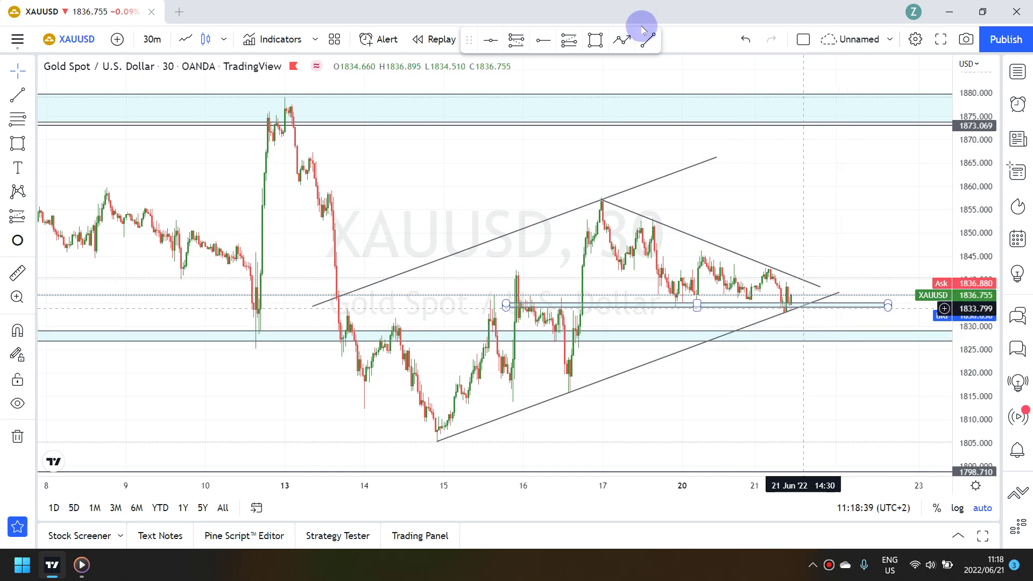
- Draw a bearish zigzag path from about 1833 below the wedge, retesting about 1834 and 1827, ending at the level near 1798.7
{"action": "left_click", "coordinate": [630, 46]}
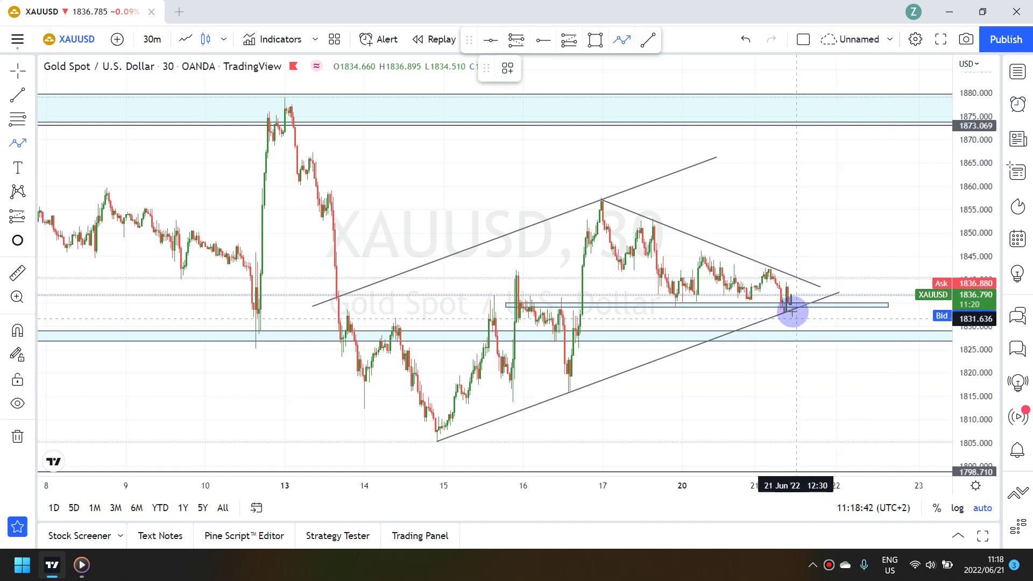
{"action": "left_click", "coordinate": [795, 334]}
{"action": "left_click", "coordinate": [808, 306]}
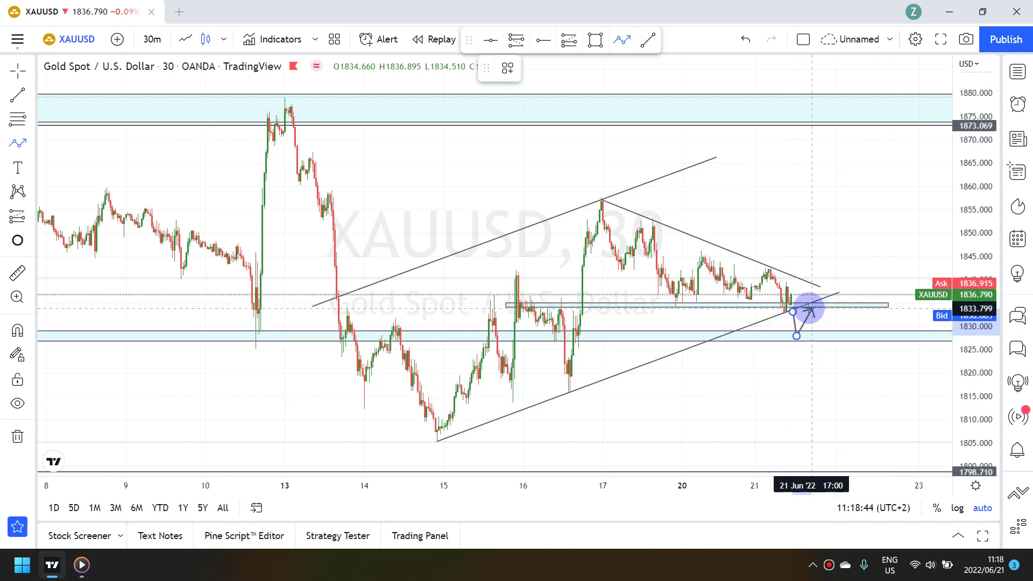
{"action": "left_click", "coordinate": [818, 354]}
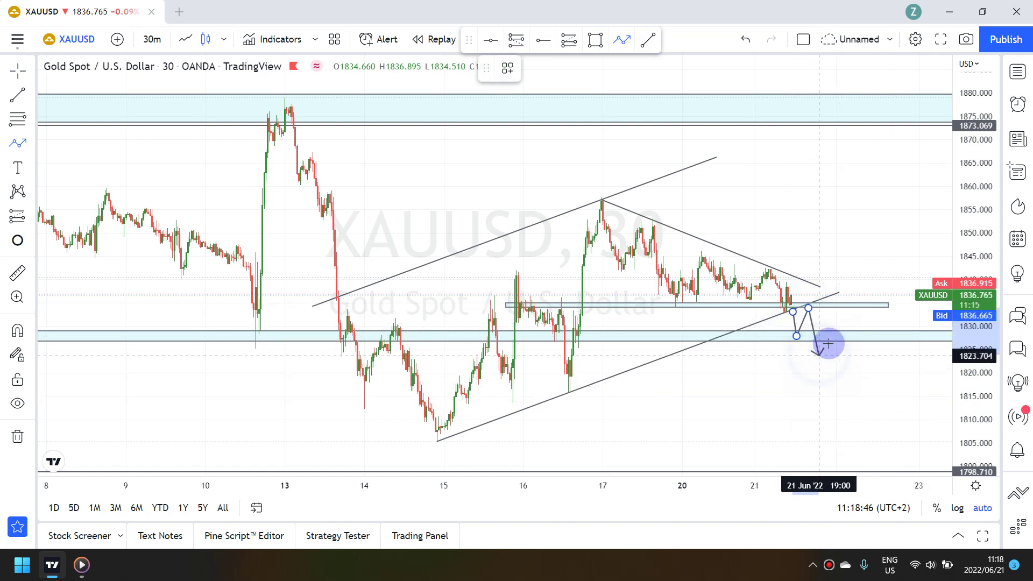
{"action": "left_click", "coordinate": [831, 341]}
{"action": "left_click", "coordinate": [856, 468]}
{"action": "left_click", "coordinate": [815, 398]}
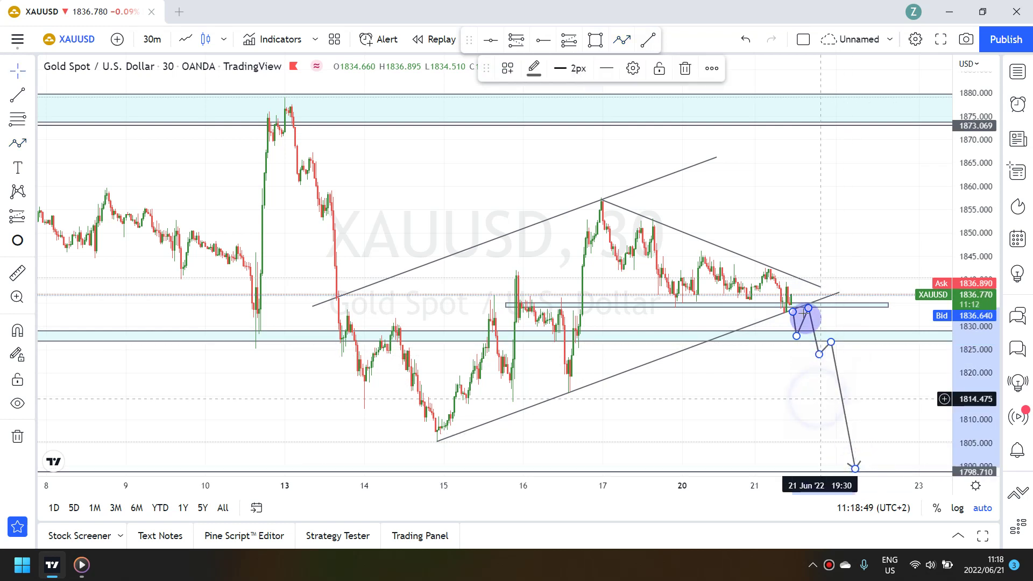
- Draw a bullish zigzag path from about 1840 to 1844.6, back to the falling trend line, ending at about 1873
{"action": "left_click", "coordinate": [628, 41]}
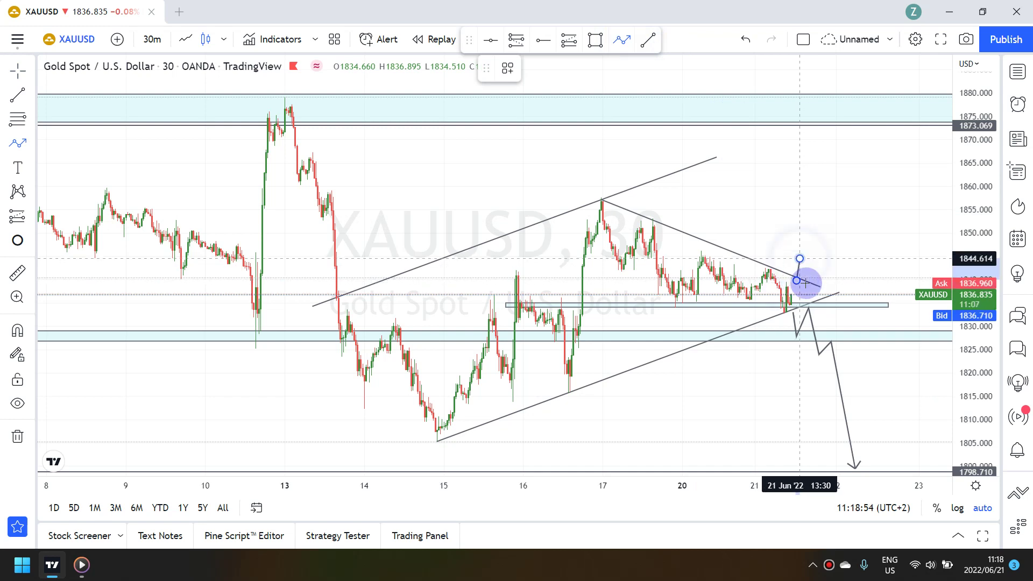
{"action": "left_click", "coordinate": [807, 279]}
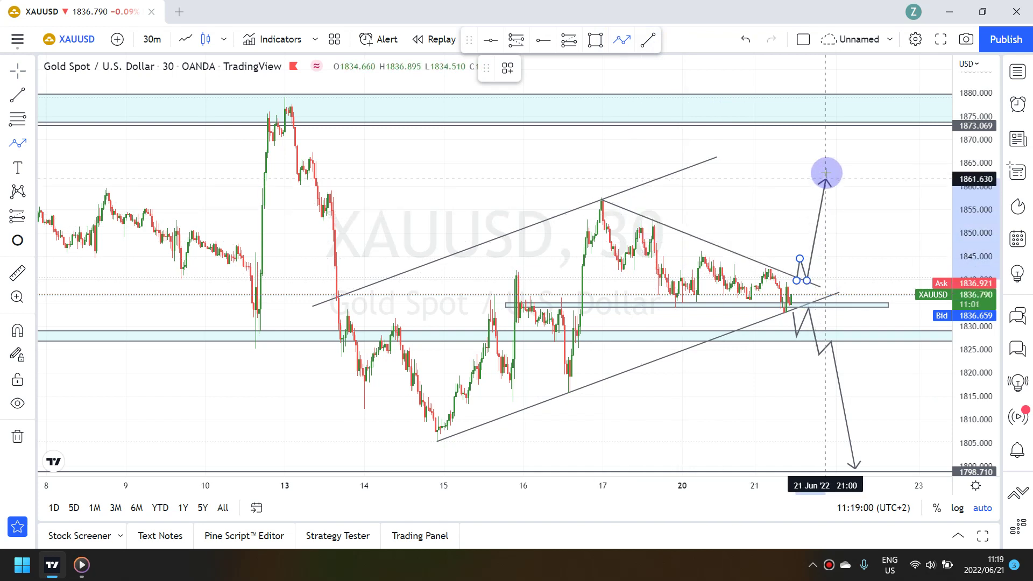
{"action": "left_click", "coordinate": [832, 126]}
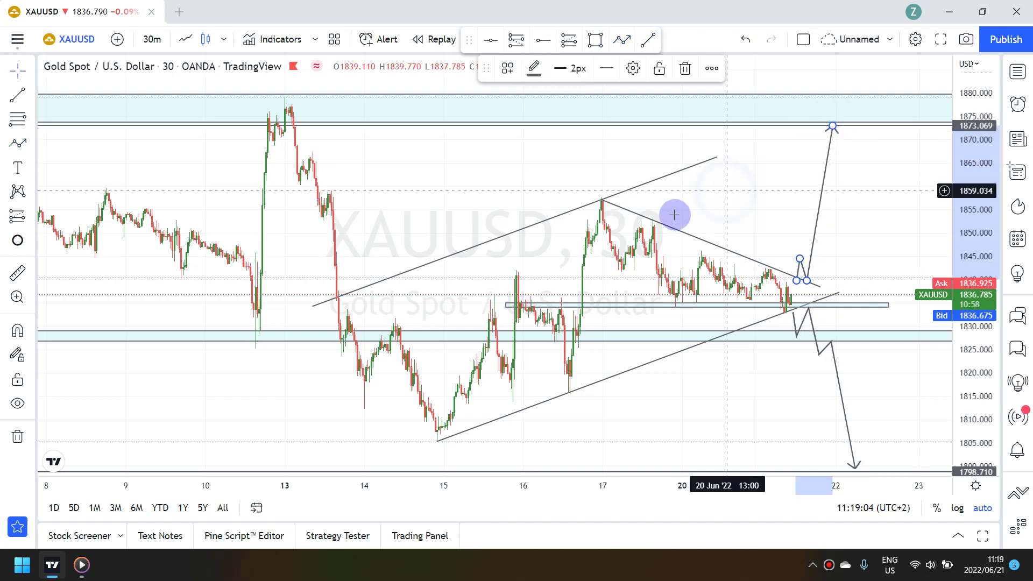
{"action": "left_click", "coordinate": [494, 259]}
- Shift the upper rising trend line slightly along its direction, keeping it across the 16 June swing high
{"action": "left_click", "coordinate": [500, 240]}
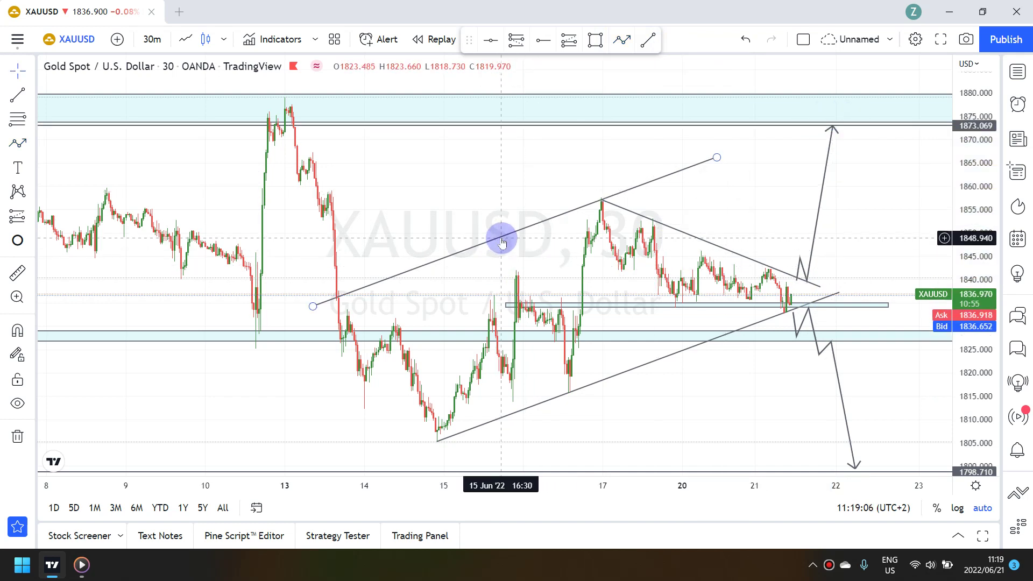
{"action": "left_click_drag", "start_coordinate": [508, 237], "coordinate": [511, 237]}
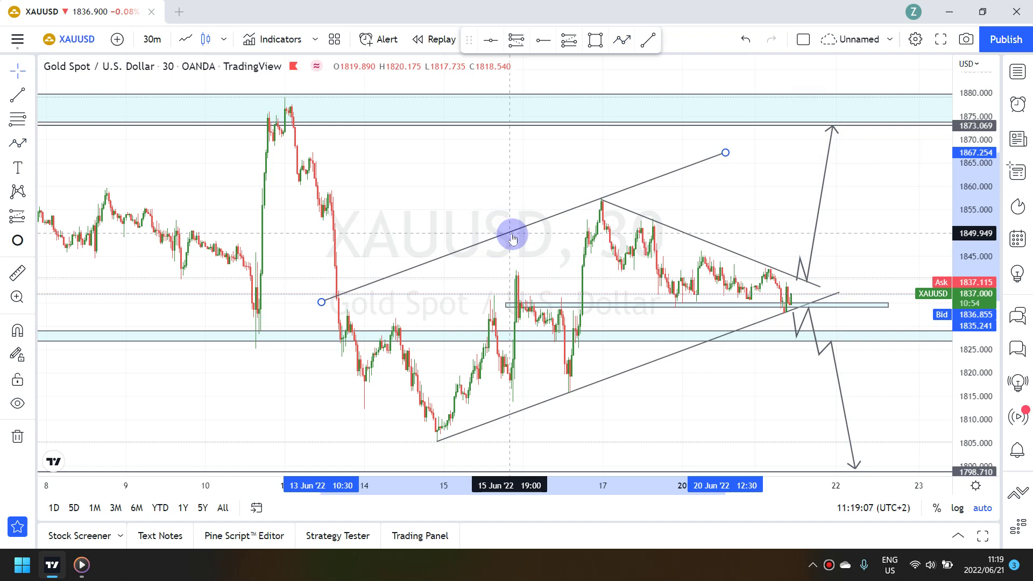
{"action": "left_click", "coordinate": [853, 327]}
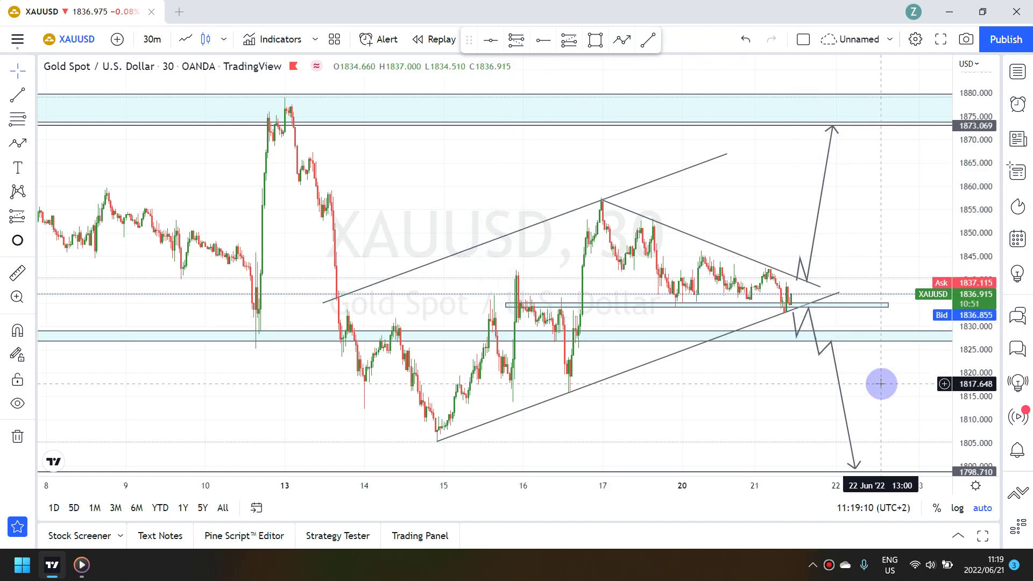
- Switch to the 15-minute timeframe and draw a thin rectangle zone from about 1841.5 to 1842.2, spanning 15 June to 22 June
{"action": "type", "text": "15m"}
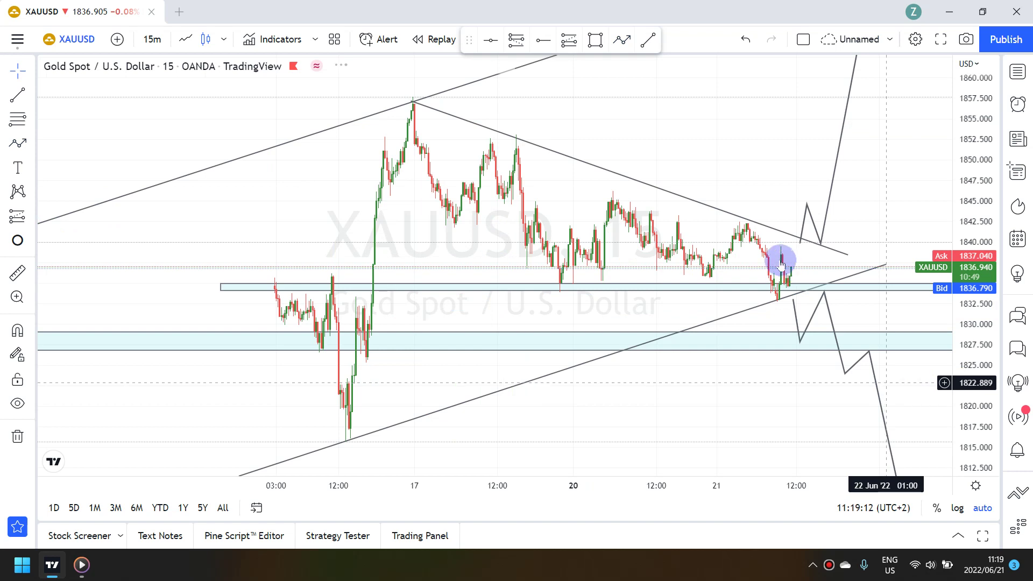
{"action": "left_click", "coordinate": [778, 248]}
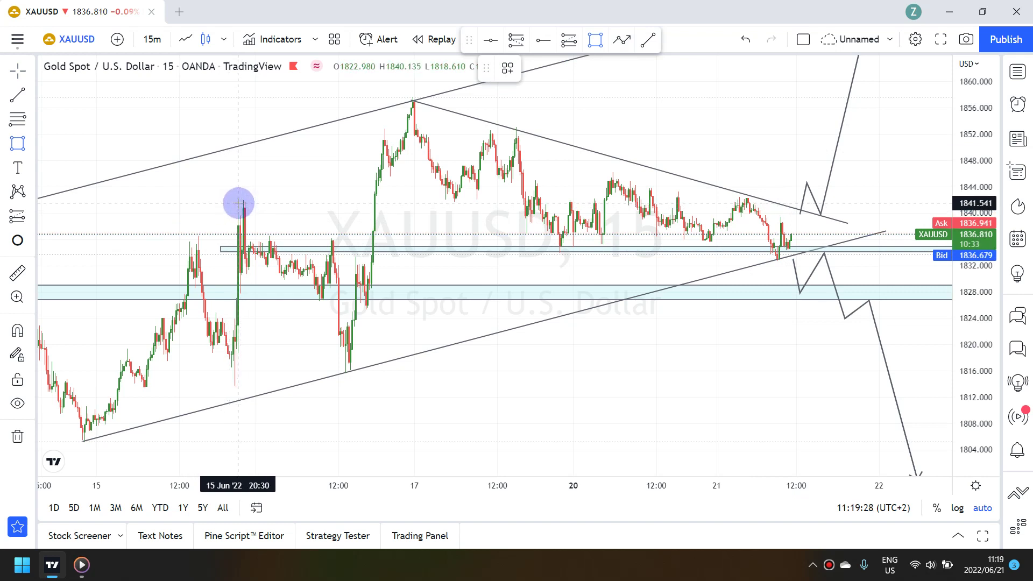
{"action": "left_click", "coordinate": [900, 200]}
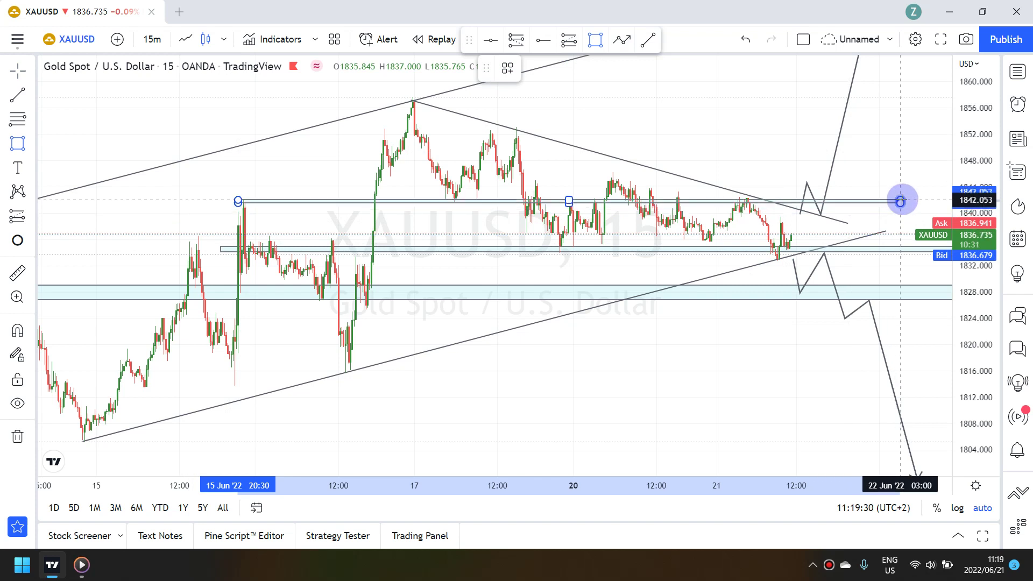
{"action": "left_click_drag", "start_coordinate": [901, 201], "coordinate": [901, 200]}
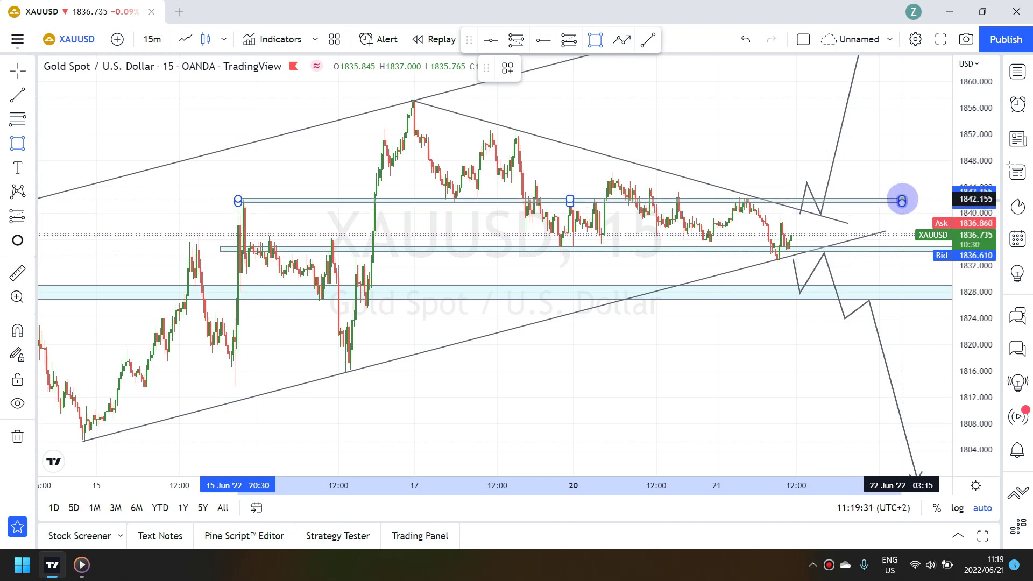
{"action": "left_click", "coordinate": [892, 170]}
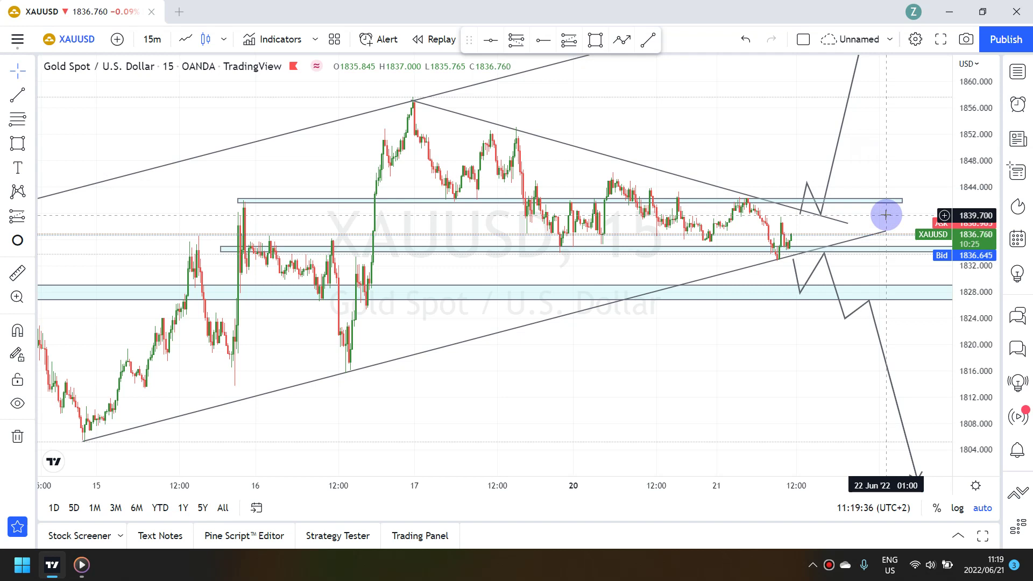
- Delete both projected paths, the bullish one and the bearish one
{"action": "left_click", "coordinate": [826, 185]}
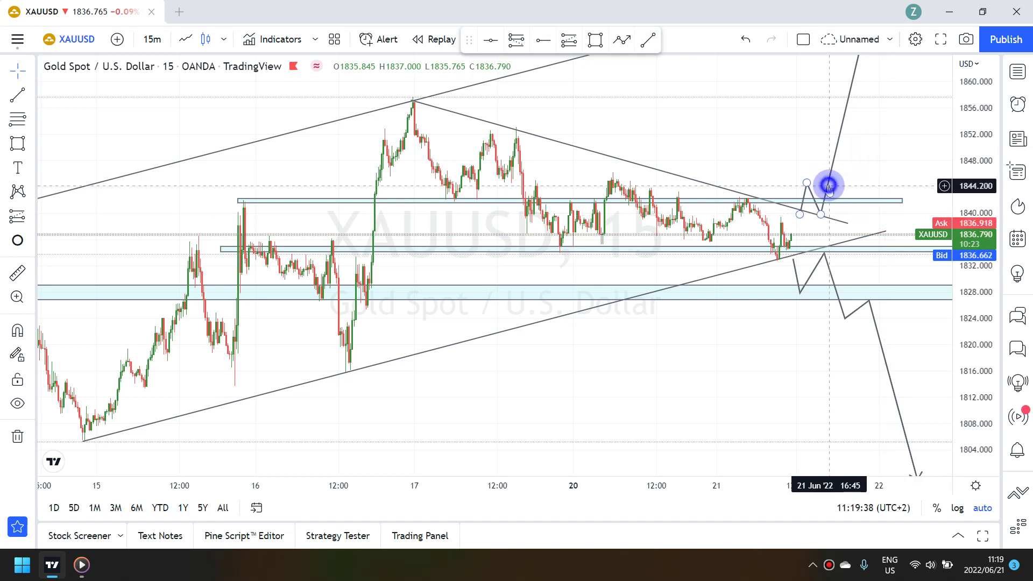
{"action": "left_click", "coordinate": [686, 67]}
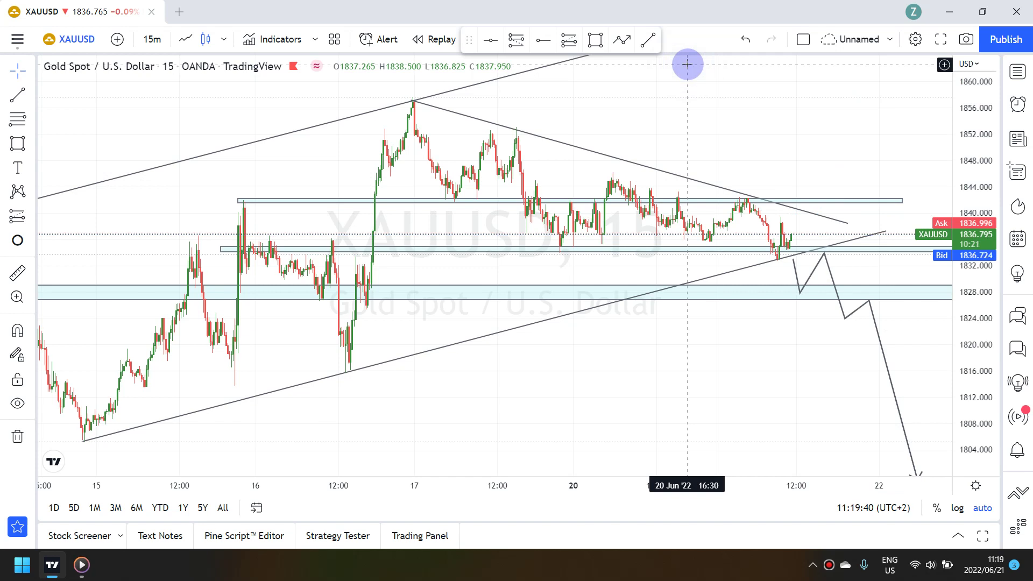
{"action": "left_click", "coordinate": [876, 320]}
{"action": "left_click", "coordinate": [686, 68]}
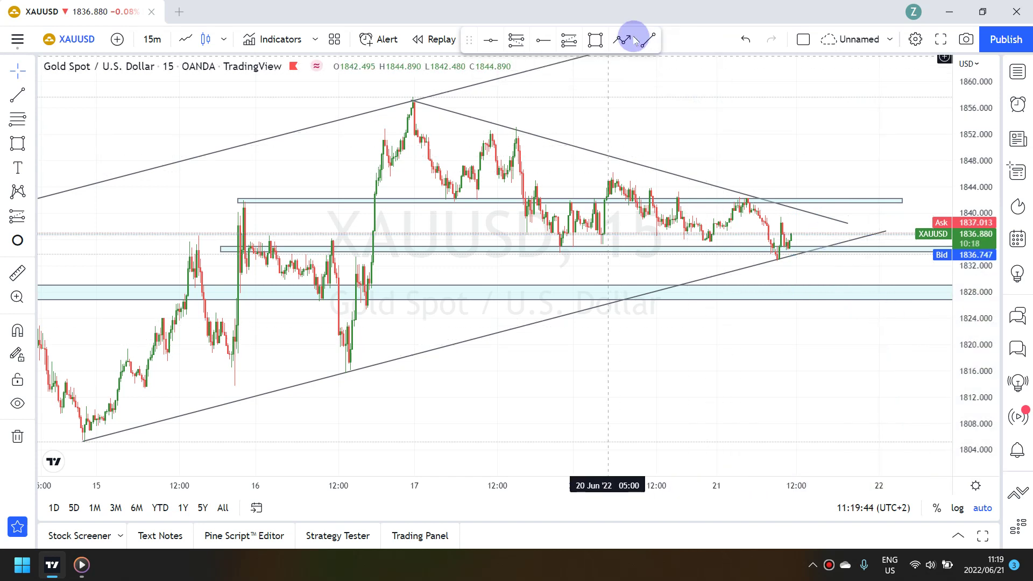
- Draw a short path from about 1838.4 up to 1844.5 and back down to about 1842 at the thin upper zone
{"action": "left_click", "coordinate": [630, 37]}
{"action": "left_click", "coordinate": [797, 224]}
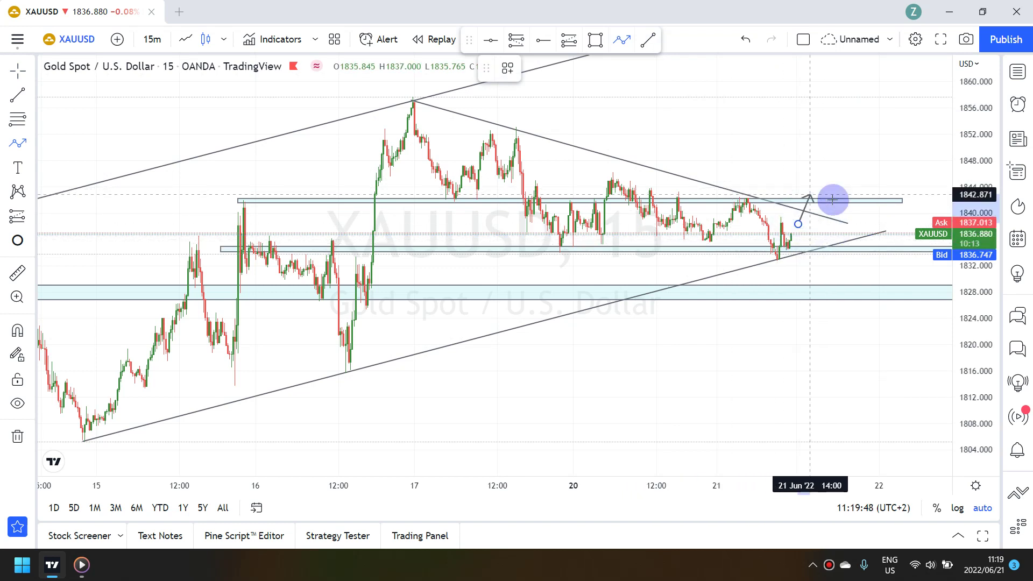
{"action": "left_click", "coordinate": [807, 183]}
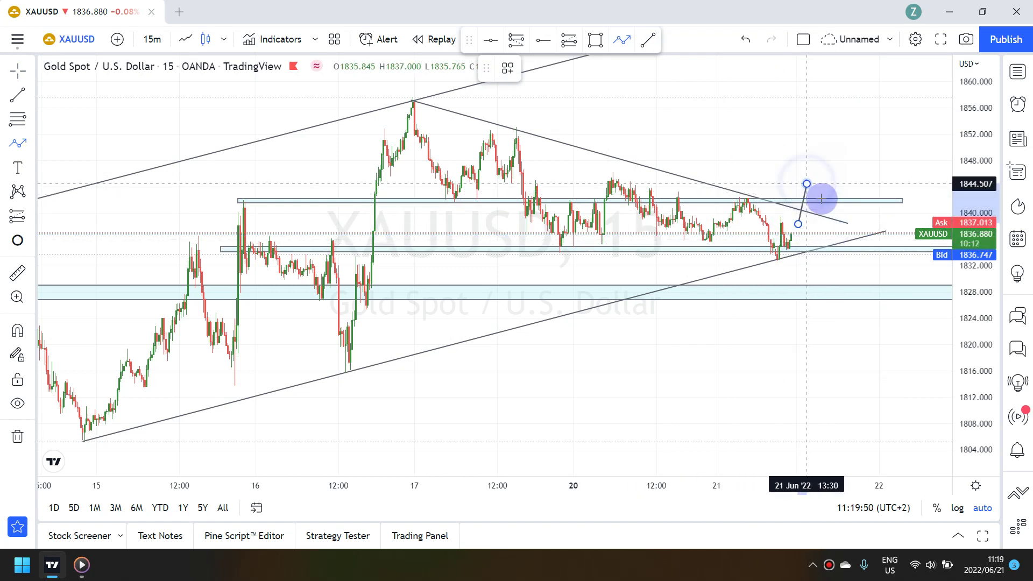
{"action": "double_click", "coordinate": [818, 200]}
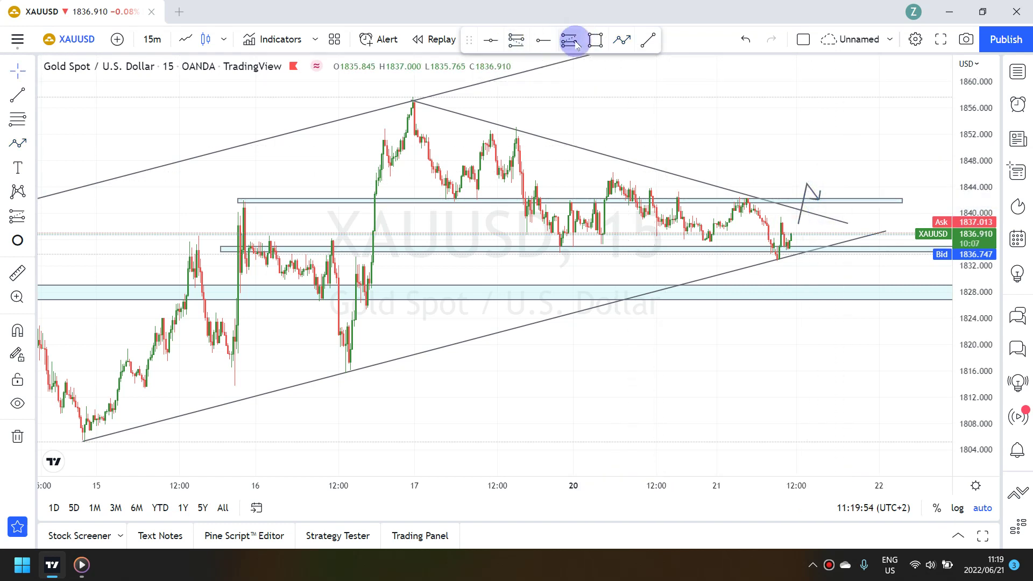
- Place a long position on 21 June with entry at about 1844.6 and its stop at about 1835.1
{"action": "left_click", "coordinate": [800, 184]}
{"action": "left_click", "coordinate": [779, 191]}
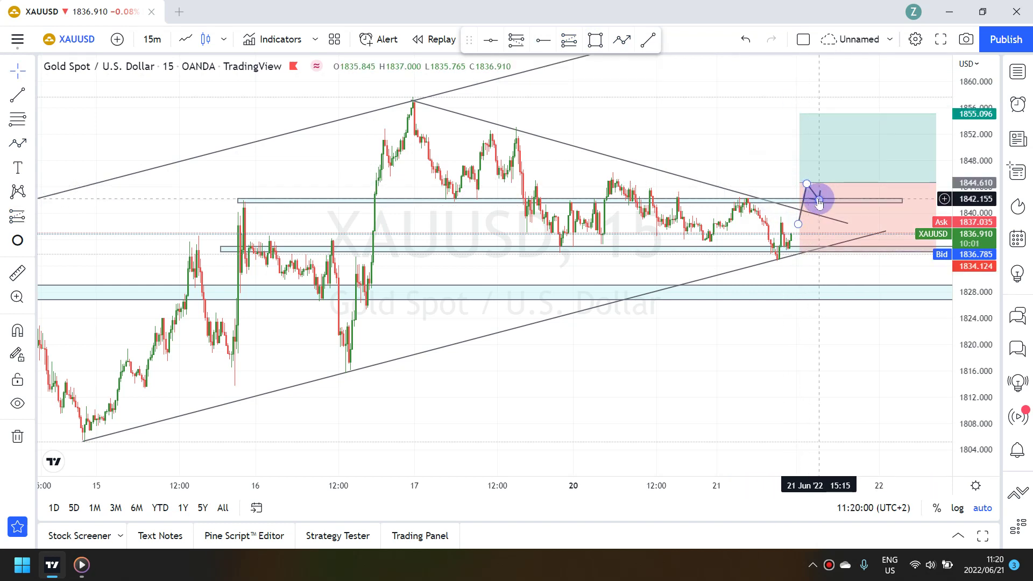
{"action": "left_click", "coordinate": [801, 243]}
{"action": "left_click_drag", "start_coordinate": [803, 248], "coordinate": [793, 267]}
{"action": "left_click", "coordinate": [796, 270]}
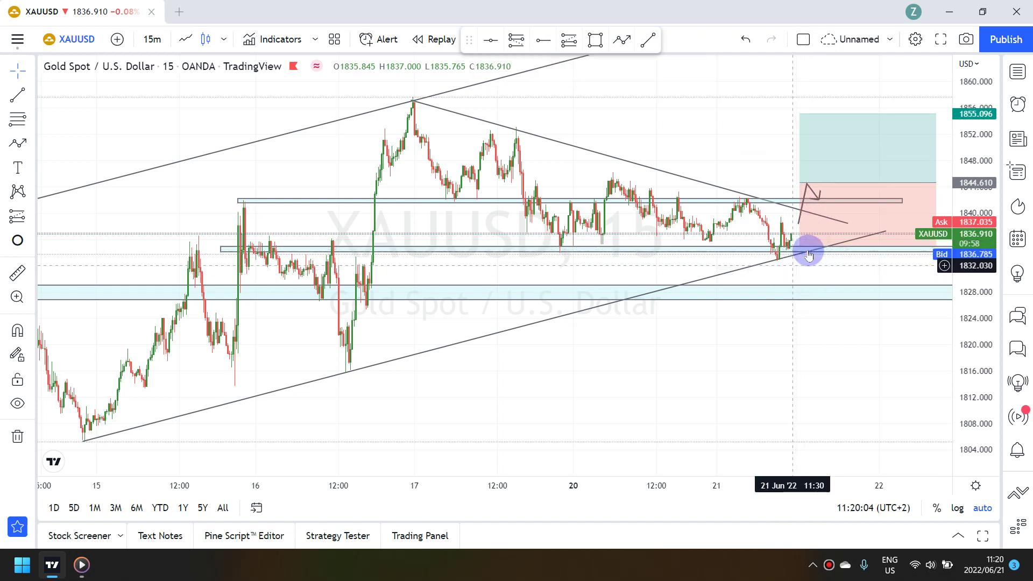
- Raise the long position's target to about 1873.2, at the lower edge of the large resistance zone
{"action": "left_click_drag", "start_coordinate": [801, 113], "coordinate": [800, 74]}
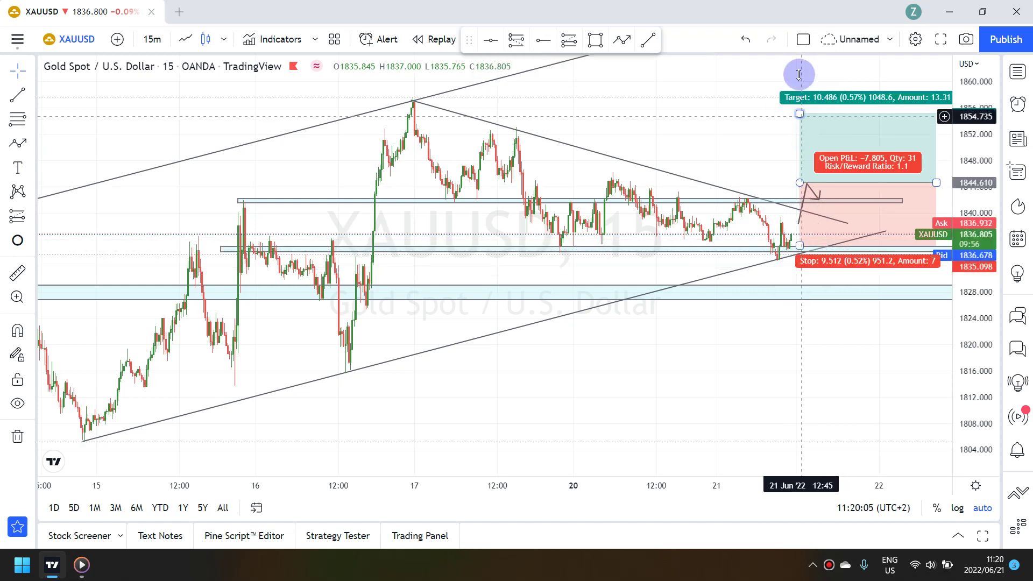
{"action": "left_click", "coordinate": [763, 107]}
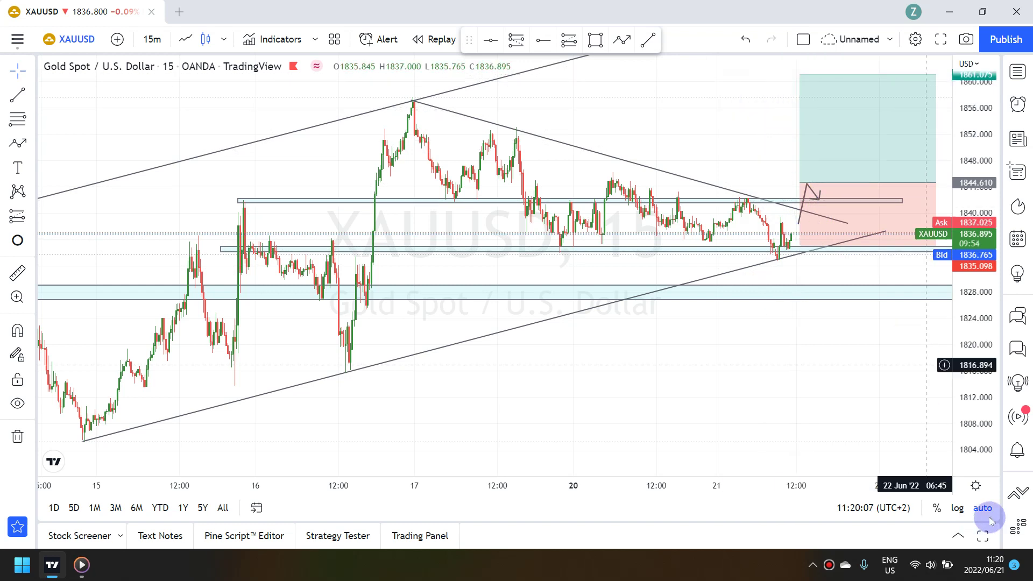
{"action": "left_click_drag", "start_coordinate": [822, 361], "coordinate": [798, 406]}
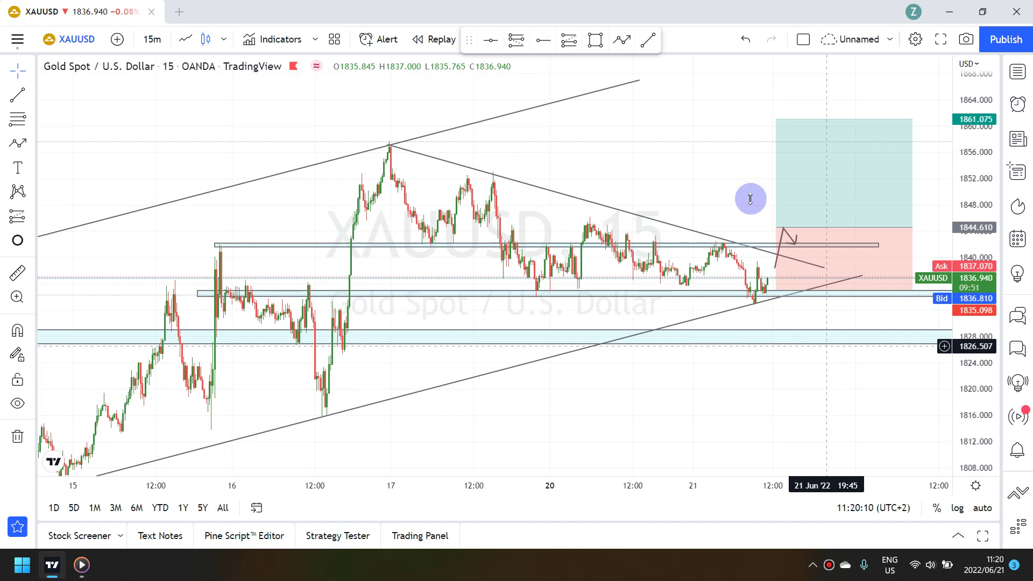
{"action": "left_click_drag", "start_coordinate": [750, 199], "coordinate": [772, 122]}
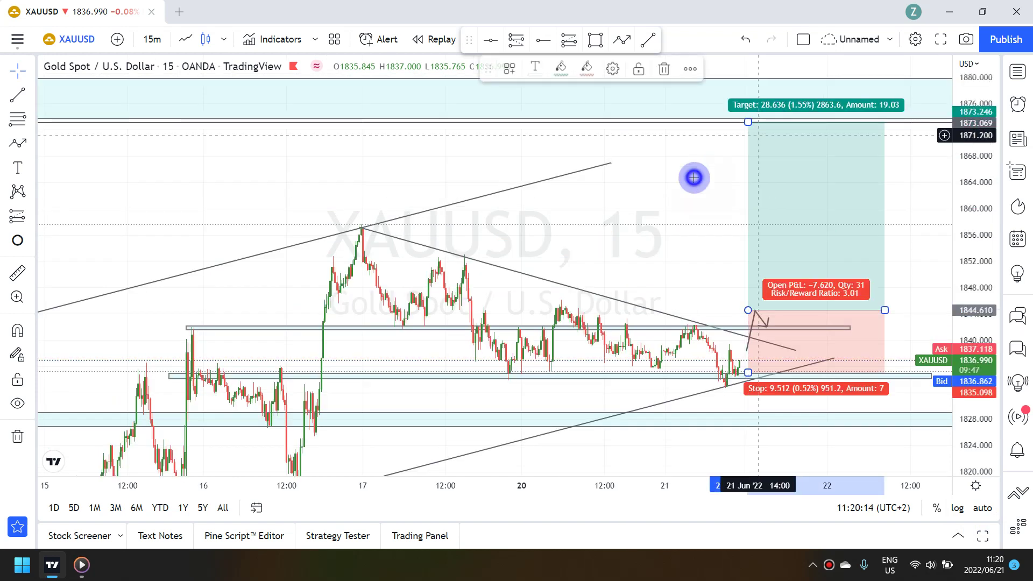
{"action": "left_click", "coordinate": [733, 113]}
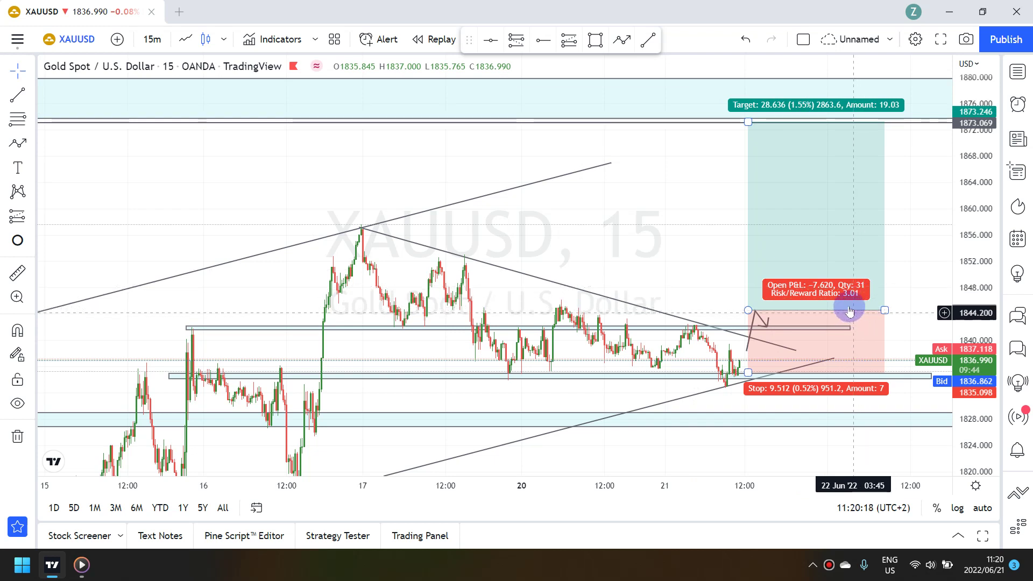
- Place a horizontal ray at about 1856.985, starting from the 16 June swing high
{"action": "left_click", "coordinate": [648, 245]}
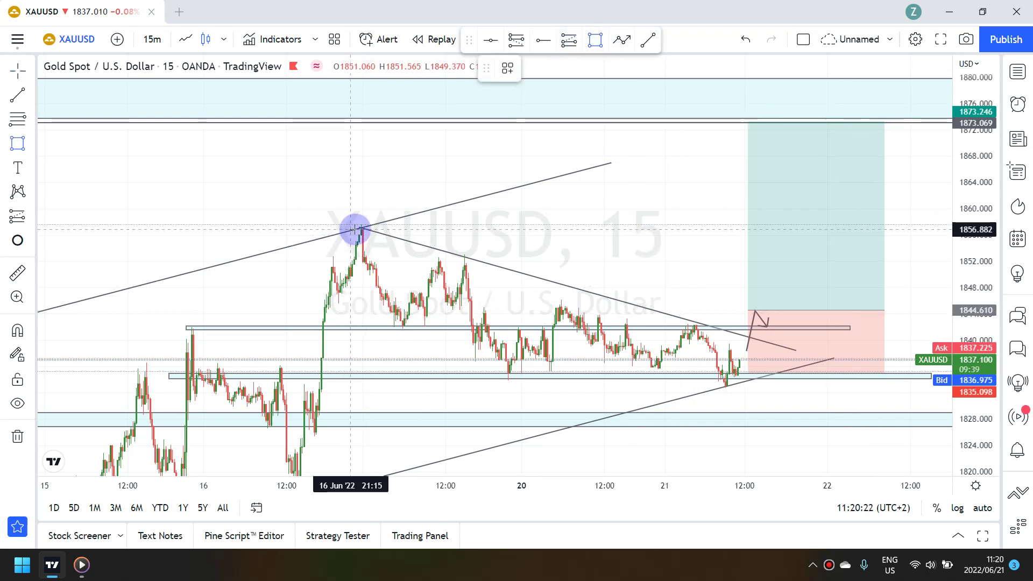
{"action": "left_click", "coordinate": [541, 39]}
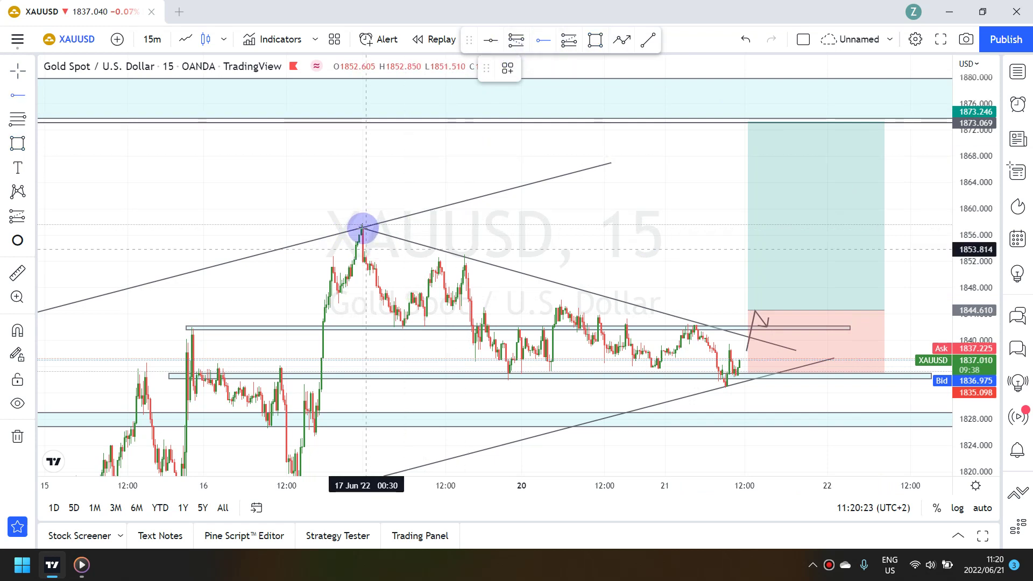
{"action": "left_click", "coordinate": [359, 228]}
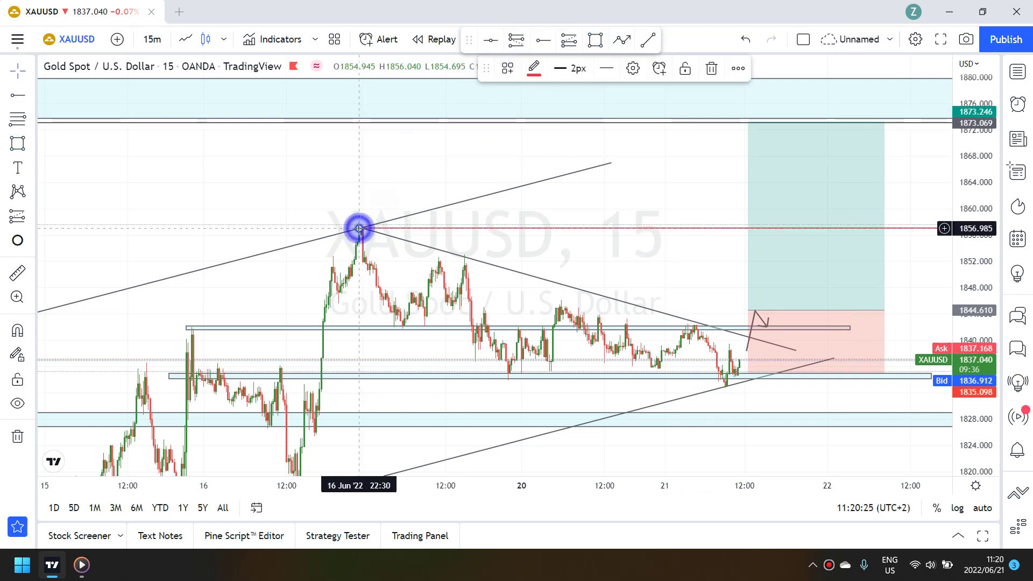
{"action": "left_click", "coordinate": [336, 209]}
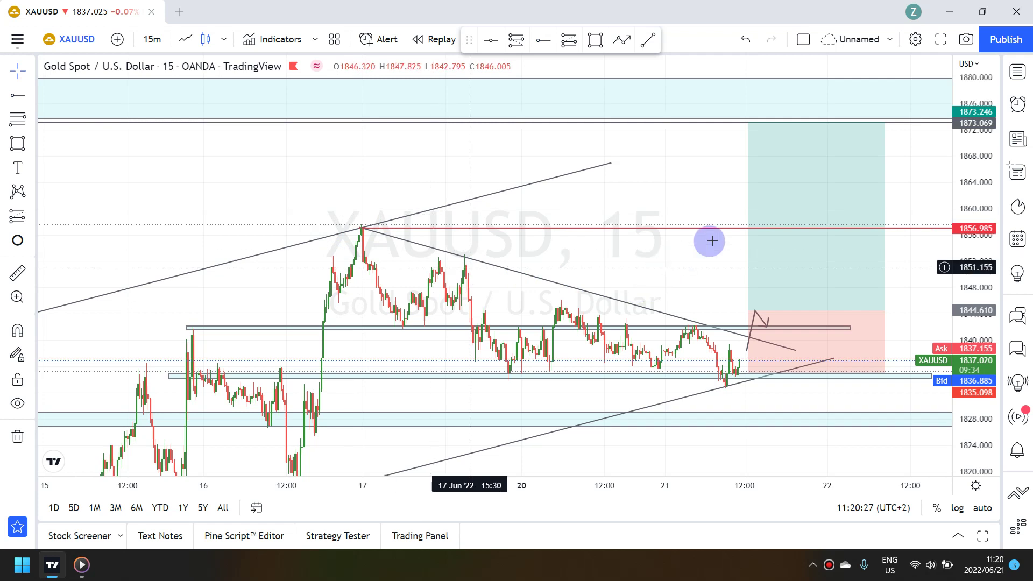
- Place a second horizontal ray at about 1851.155, starting from the 16 June peak before the swing high
{"action": "left_click", "coordinate": [785, 234]}
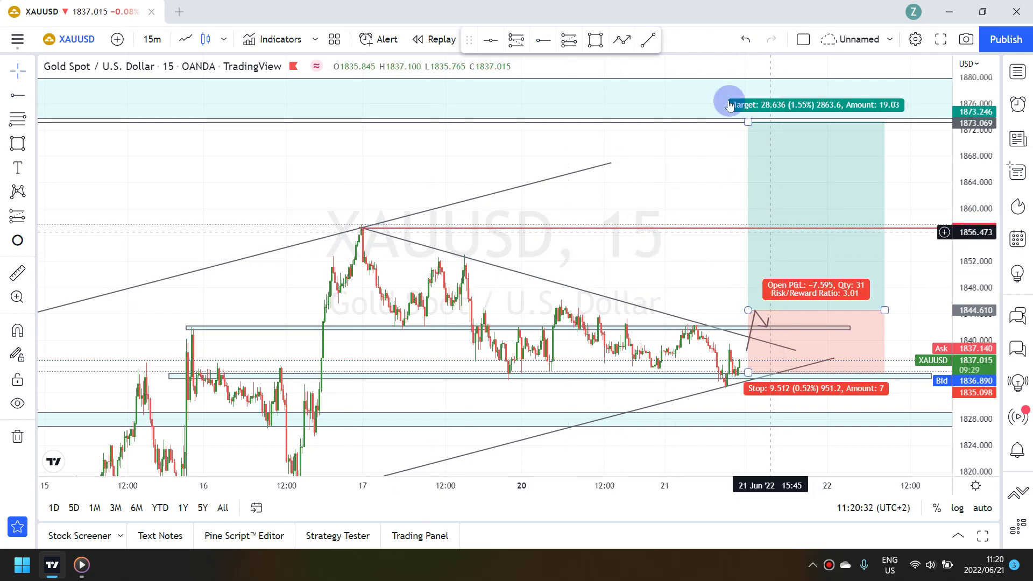
{"action": "left_click", "coordinate": [673, 70]}
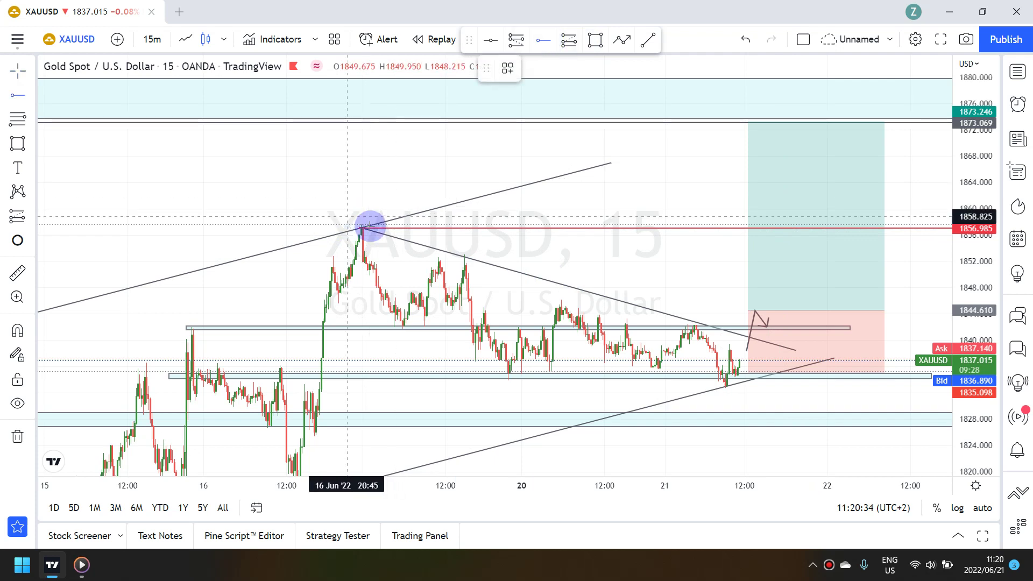
{"action": "left_click", "coordinate": [326, 267]}
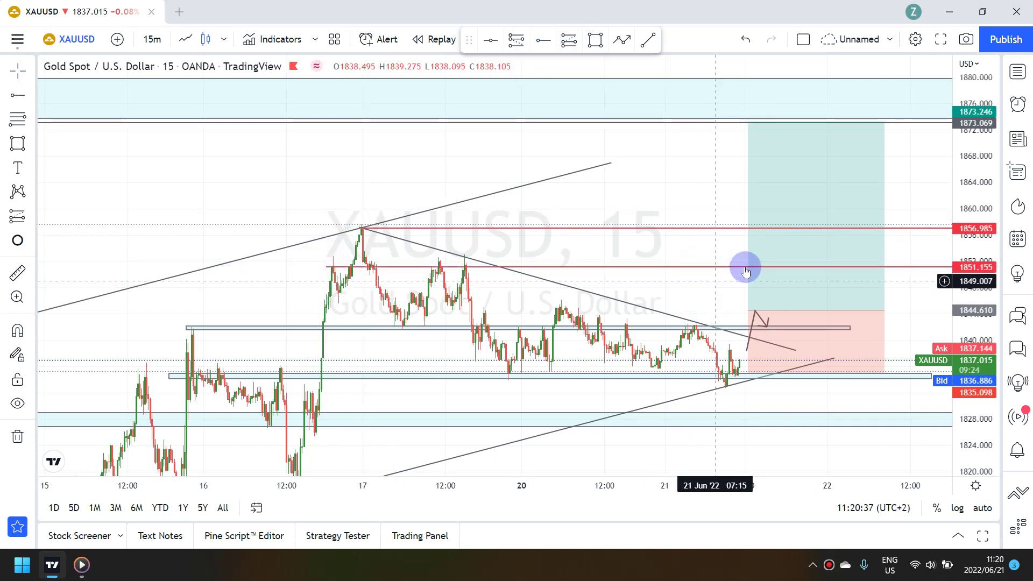
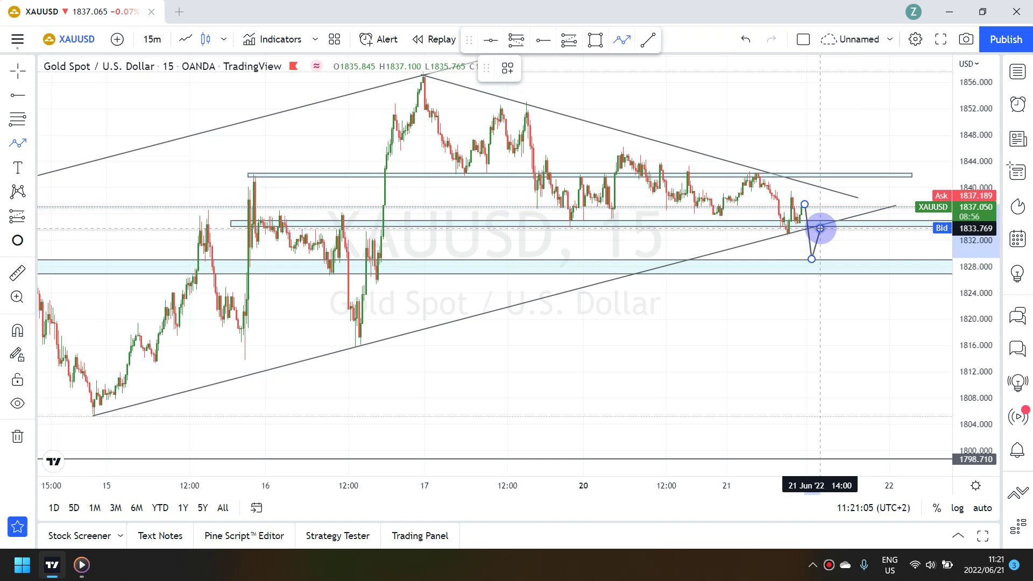
{"action": "left_click", "coordinate": [820, 228]}
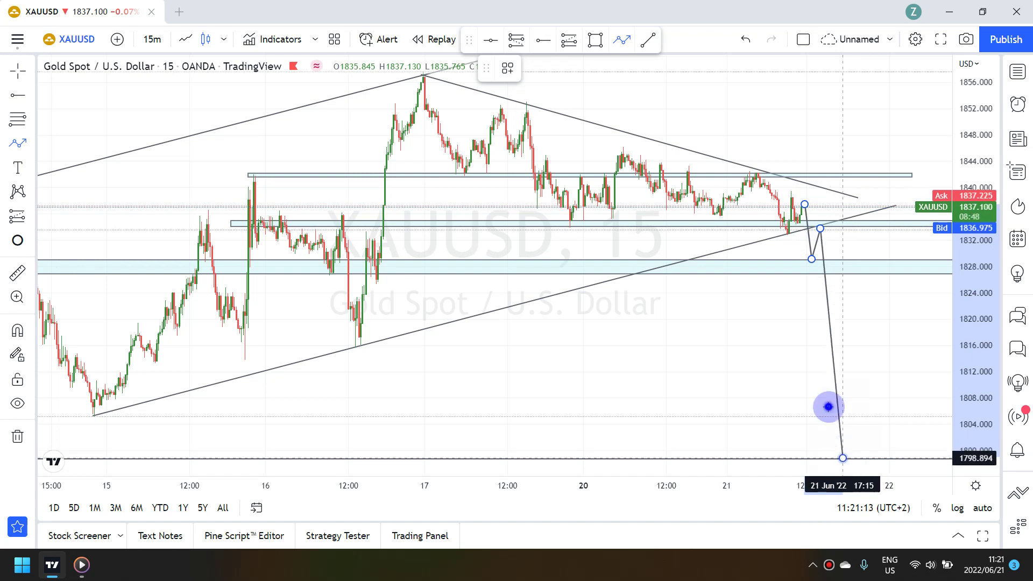
{"action": "left_click", "coordinate": [843, 458]}
{"action": "left_click", "coordinate": [812, 367]}
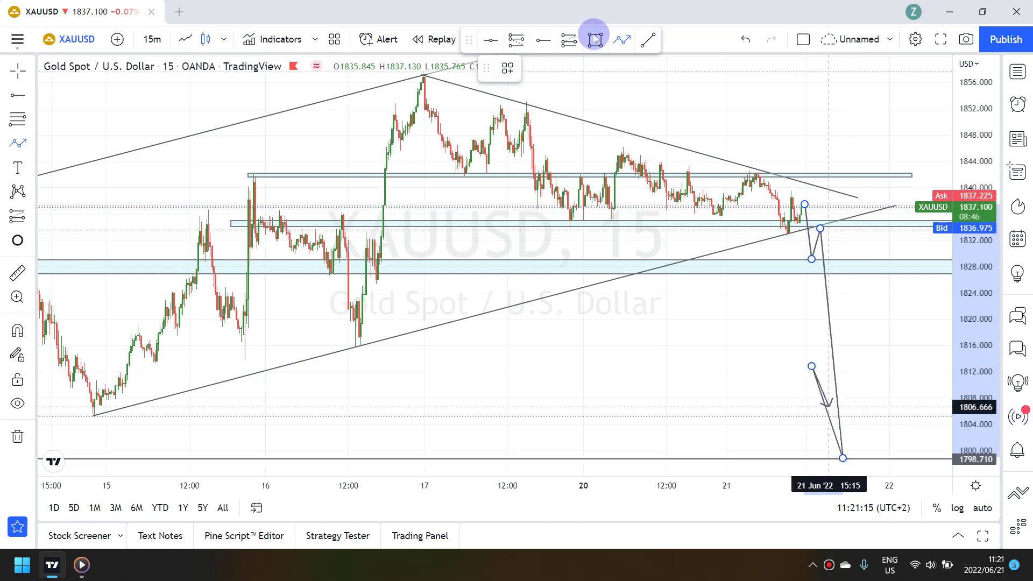
{"action": "key", "text": "Escape"}
- Draw a projected path from the small support zone down to about 1829.4, back up to about 1834.4, and down to the 1798.710 level
{"action": "left_click", "coordinate": [622, 41]}
{"action": "left_click", "coordinate": [803, 226]}
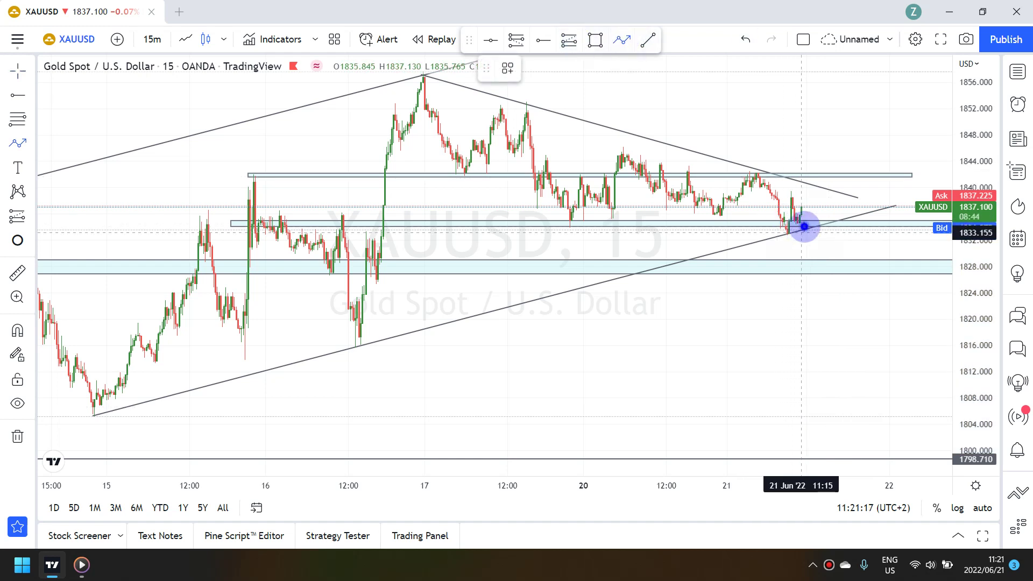
{"action": "left_click", "coordinate": [813, 256]}
{"action": "left_click", "coordinate": [823, 226]}
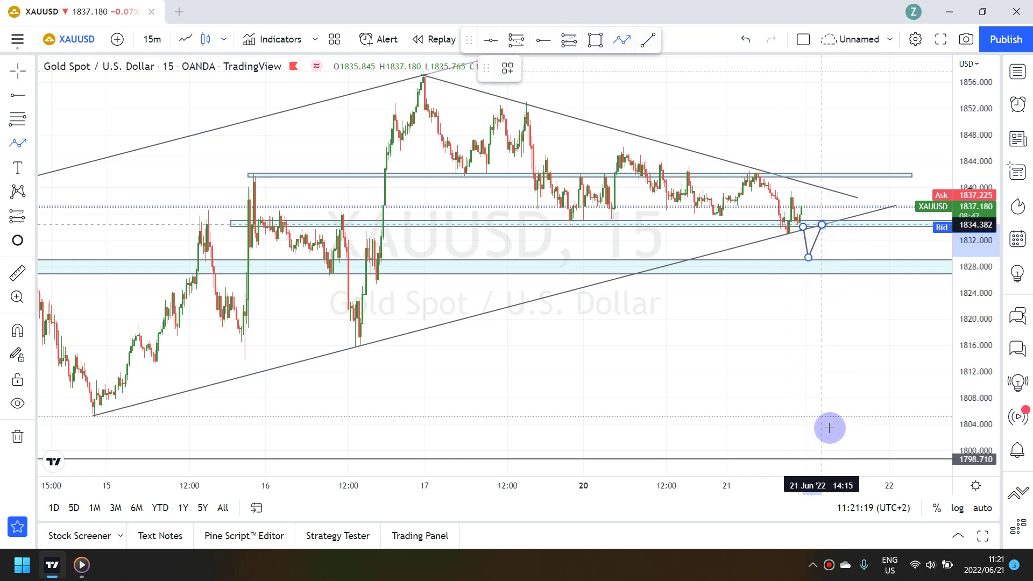
{"action": "left_click", "coordinate": [844, 456]}
{"action": "left_click", "coordinate": [797, 392]}
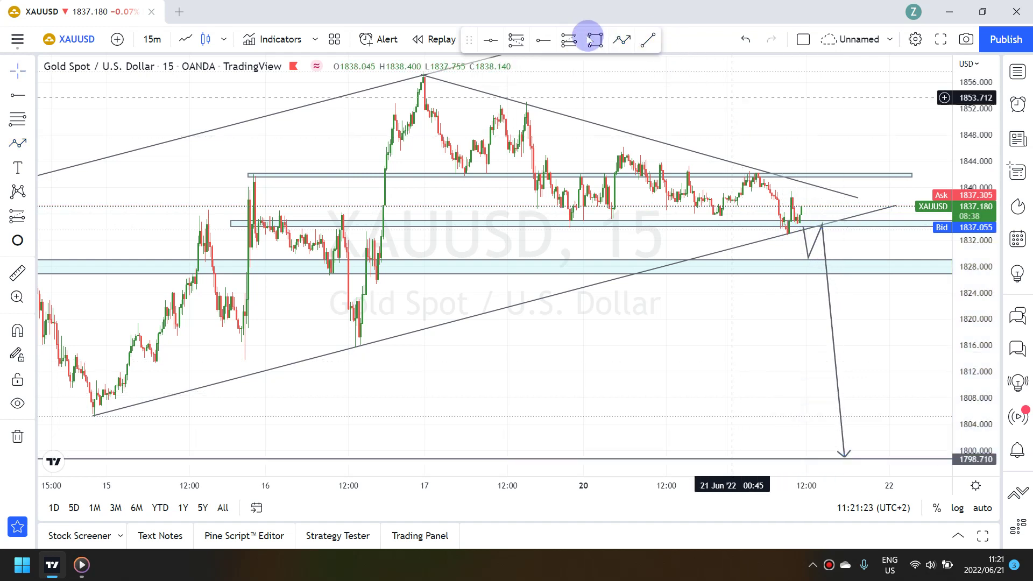
- Place a short position on 21 June with entry at about 1825.9, stop at about 1836.5 and target at about 1798.7
{"action": "left_click", "coordinate": [517, 40]}
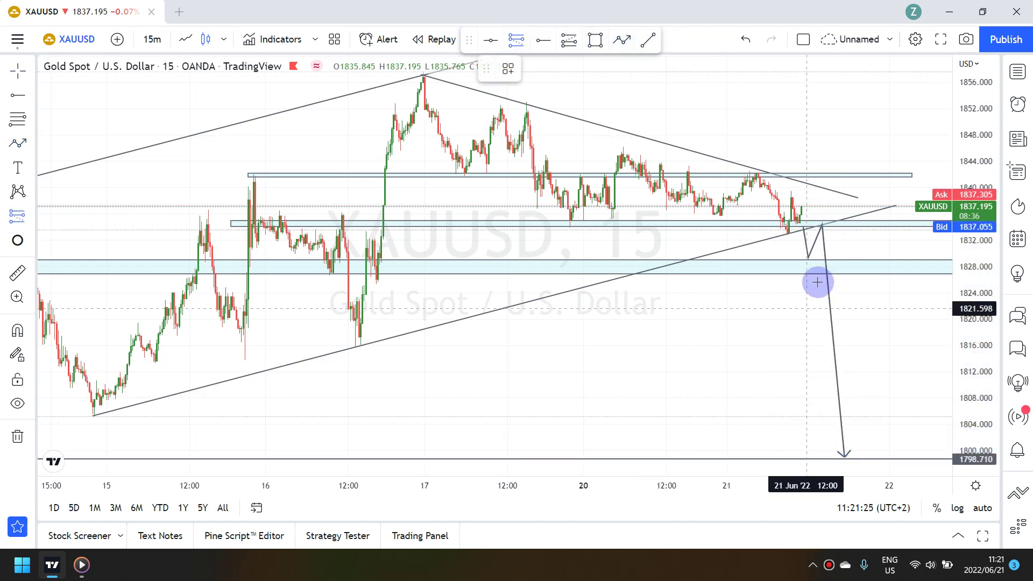
{"action": "left_click", "coordinate": [813, 280]}
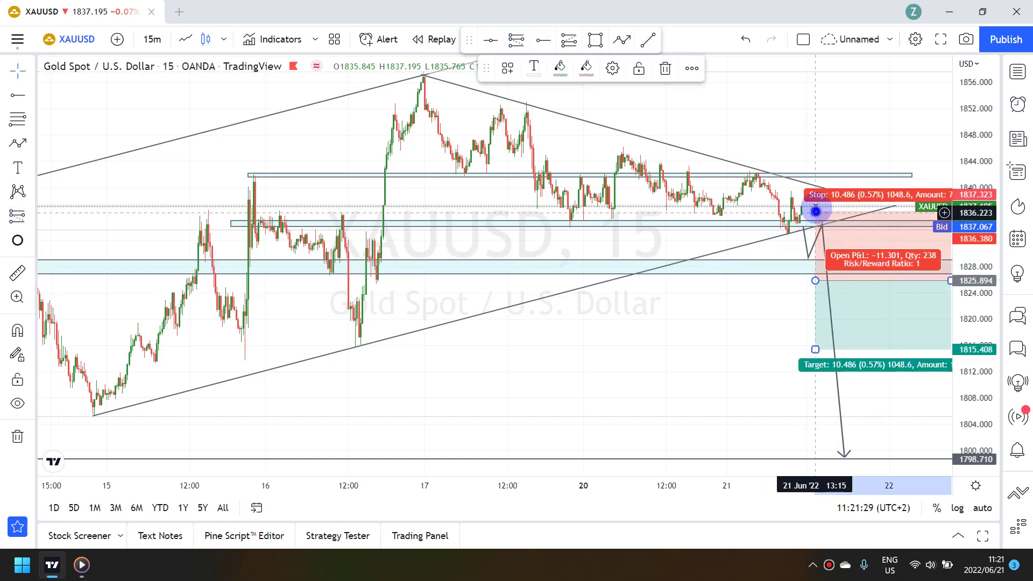
{"action": "left_click_drag", "start_coordinate": [816, 212], "coordinate": [819, 210]}
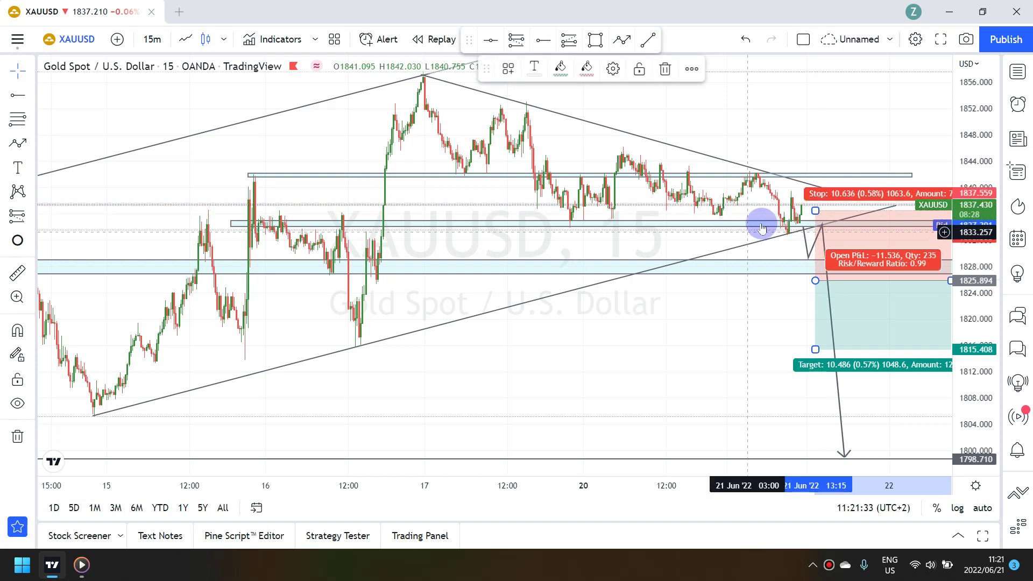
{"action": "left_click_drag", "start_coordinate": [815, 350], "coordinate": [828, 459]}
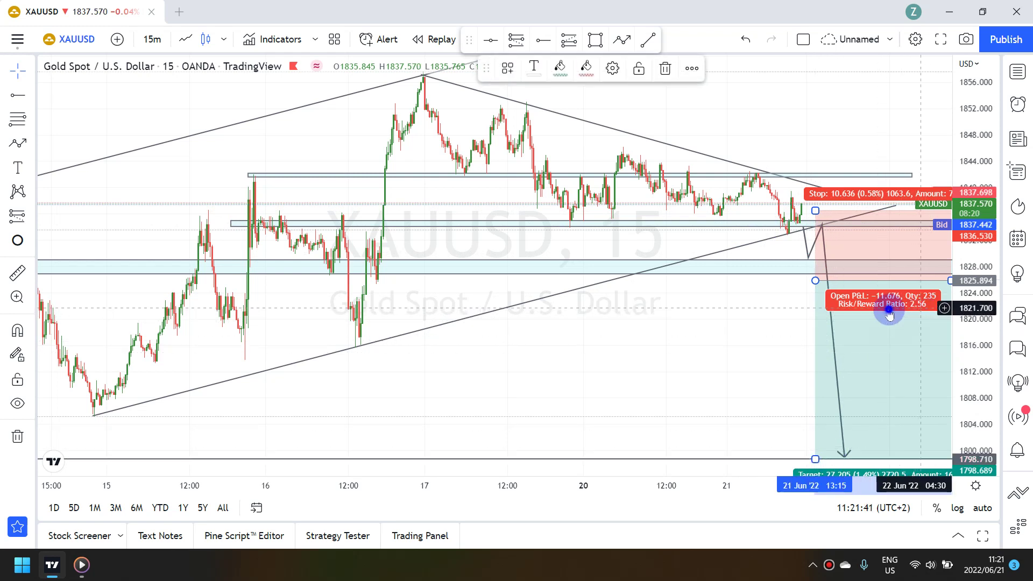
{"action": "left_click", "coordinate": [796, 291]}
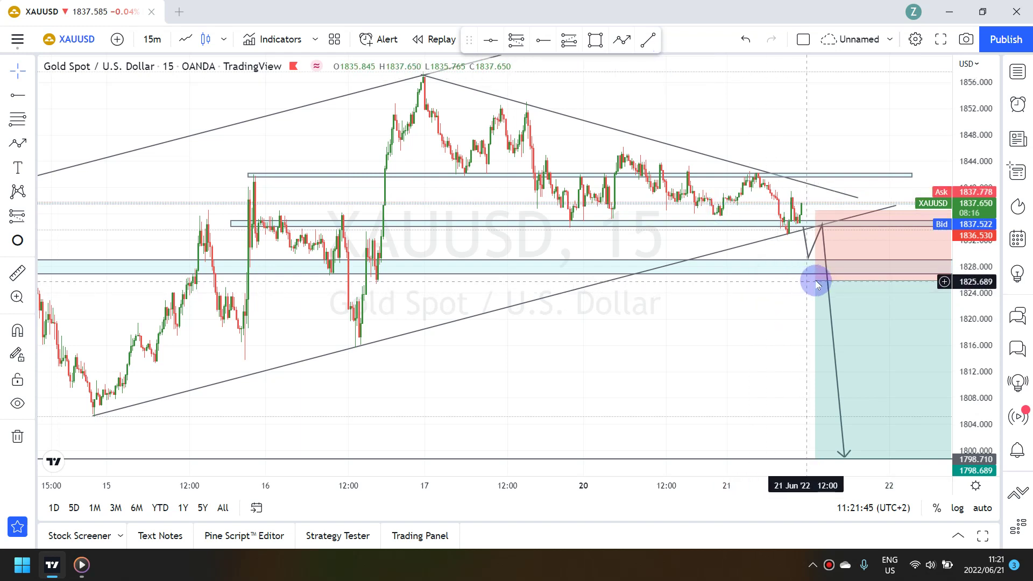
- Delete the short position whose entry lies just below the large support zone
{"action": "left_click", "coordinate": [816, 284]}
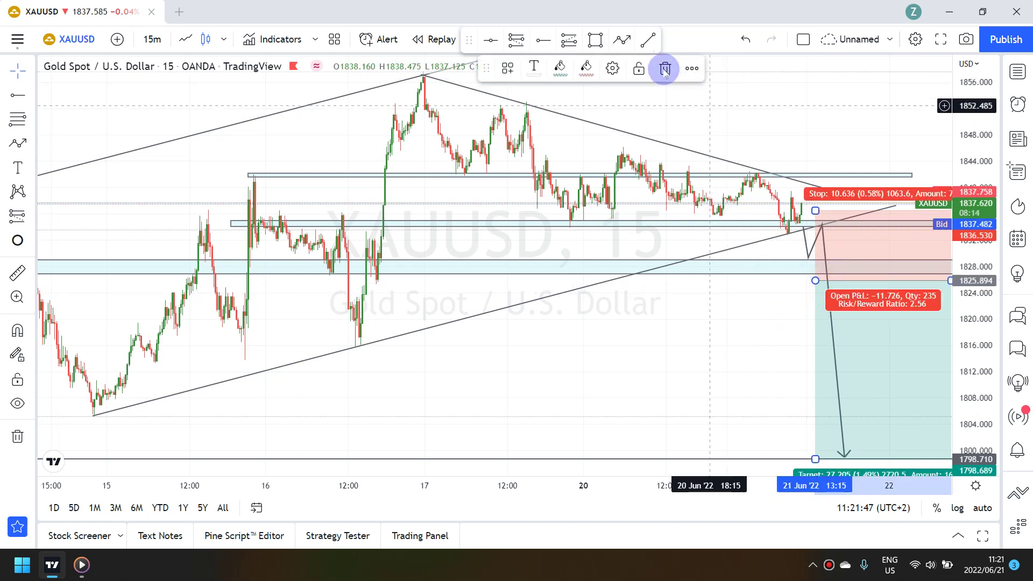
{"action": "left_click", "coordinate": [795, 239]}
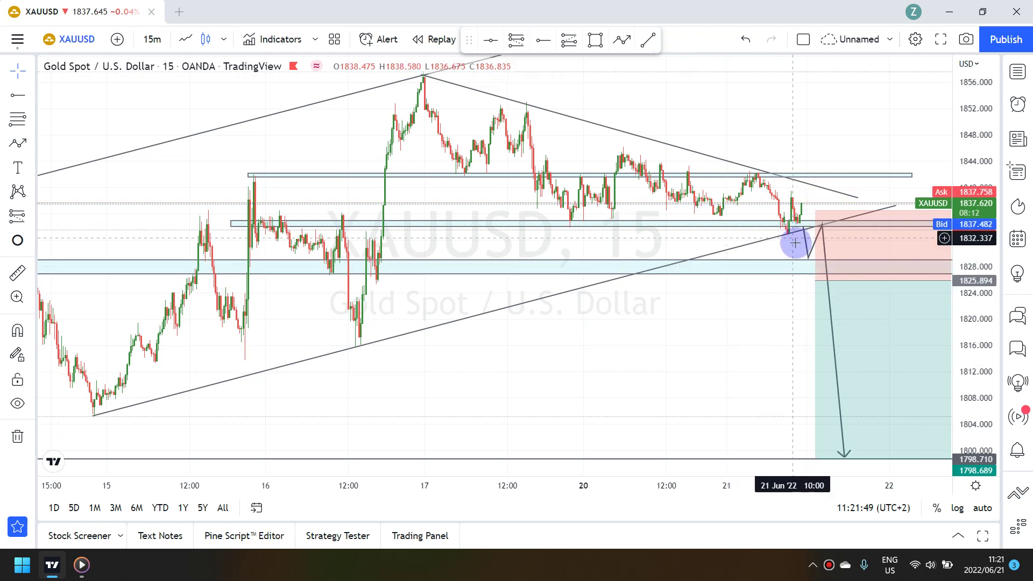
{"action": "left_click", "coordinate": [822, 226]}
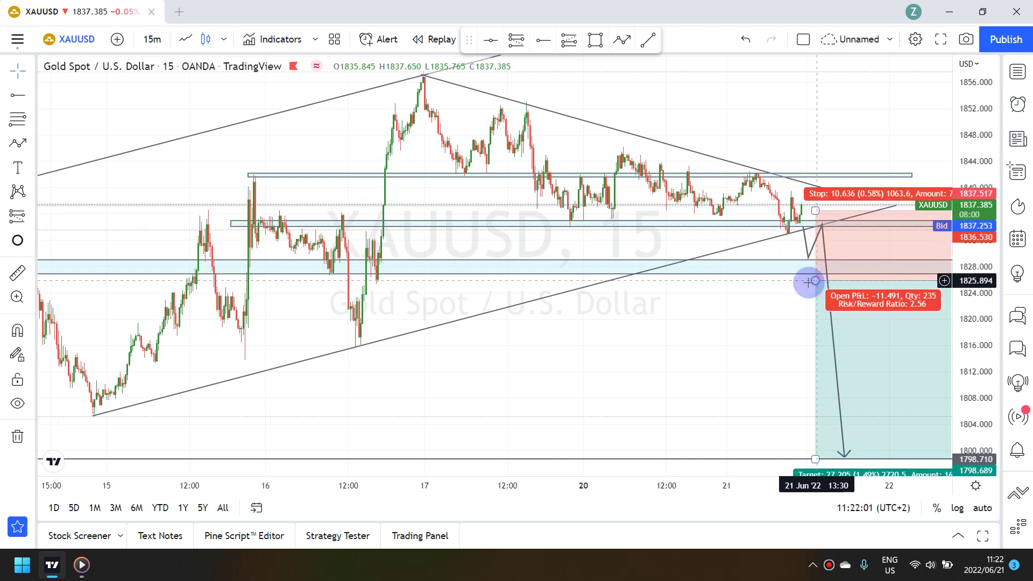
{"action": "left_click", "coordinate": [812, 279]}
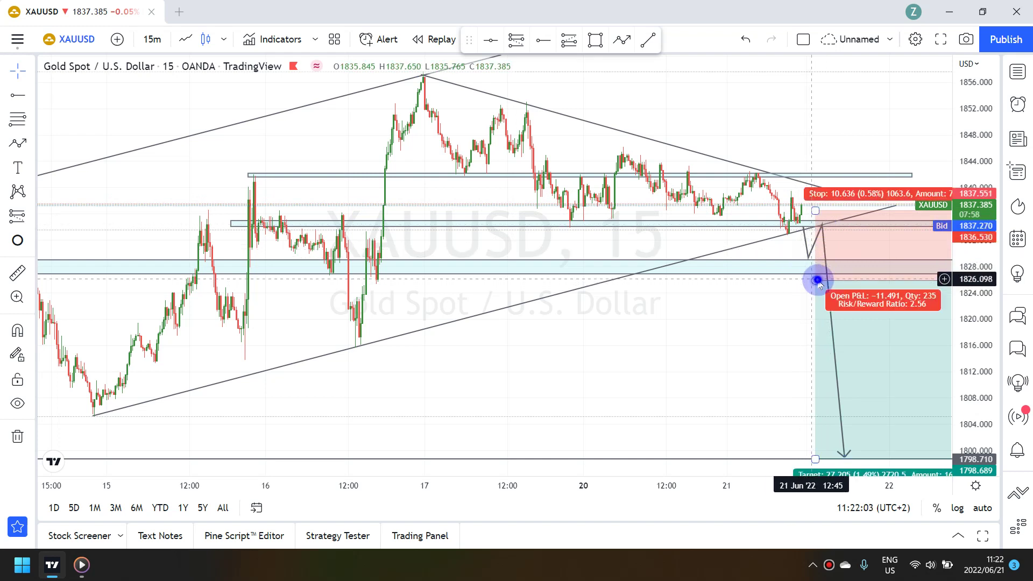
{"action": "left_click", "coordinate": [666, 69]}
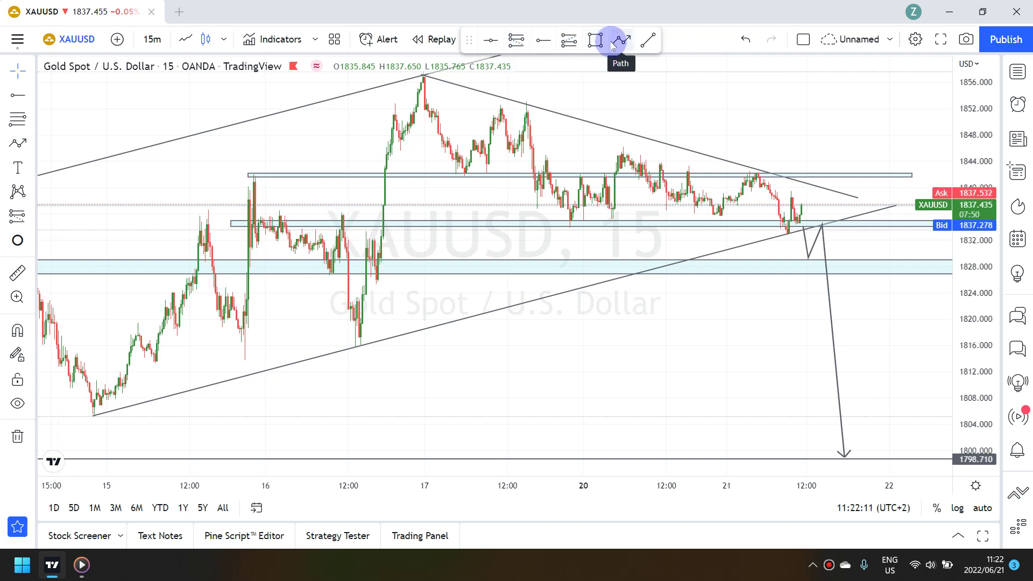
- Place a short position at the path's retest of the broken support, with entry at about 1834.1 and stop at about 1841.5
{"action": "left_click", "coordinate": [515, 39]}
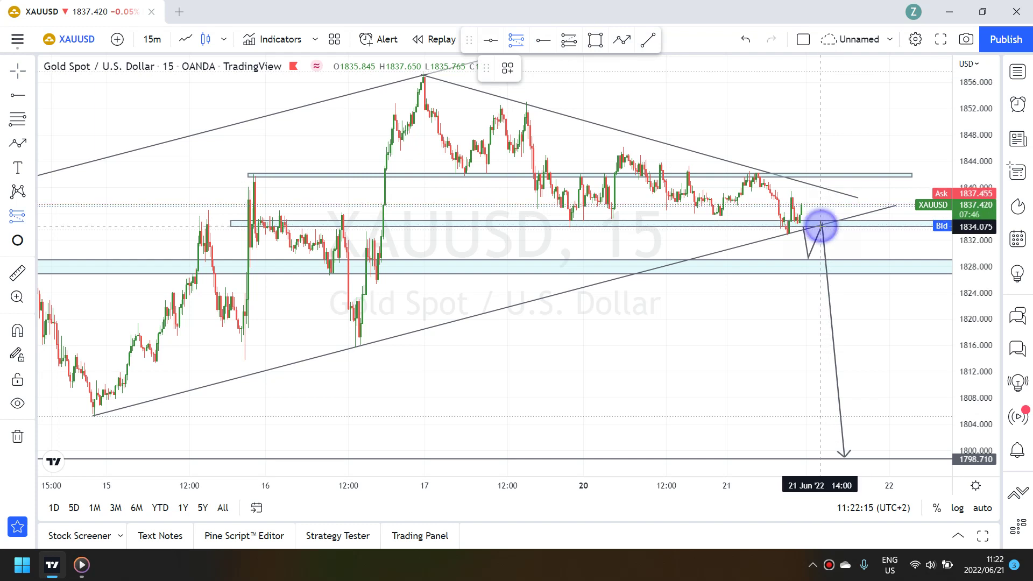
{"action": "left_click", "coordinate": [821, 226]}
{"action": "left_click_drag", "start_coordinate": [821, 159], "coordinate": [822, 178]}
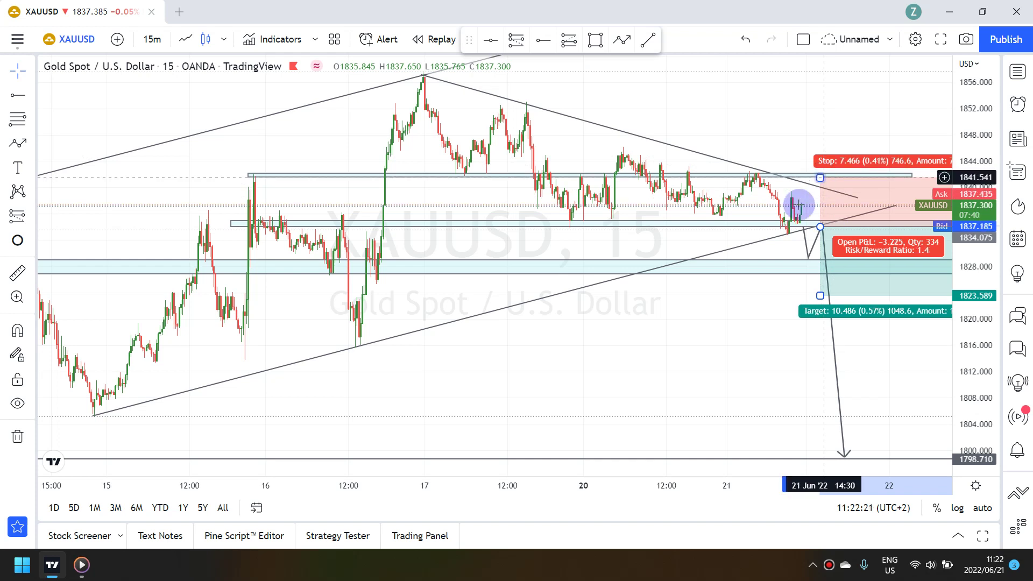
{"action": "left_click", "coordinate": [799, 205]}
- Lower the short position's target to about 1799.0, just above the 1798.710 level
{"action": "left_click", "coordinate": [819, 294]}
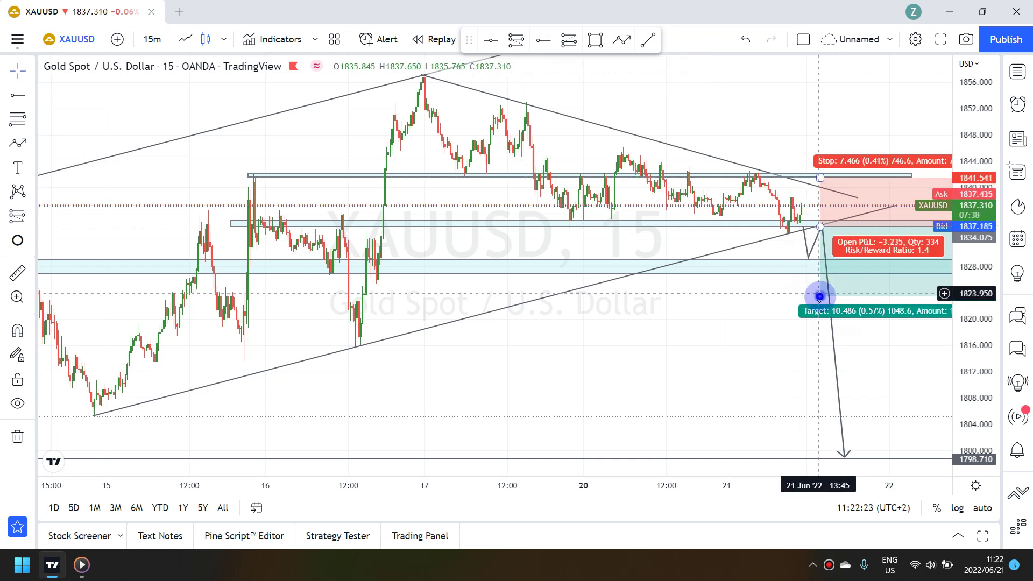
{"action": "left_click_drag", "start_coordinate": [818, 295], "coordinate": [833, 457]}
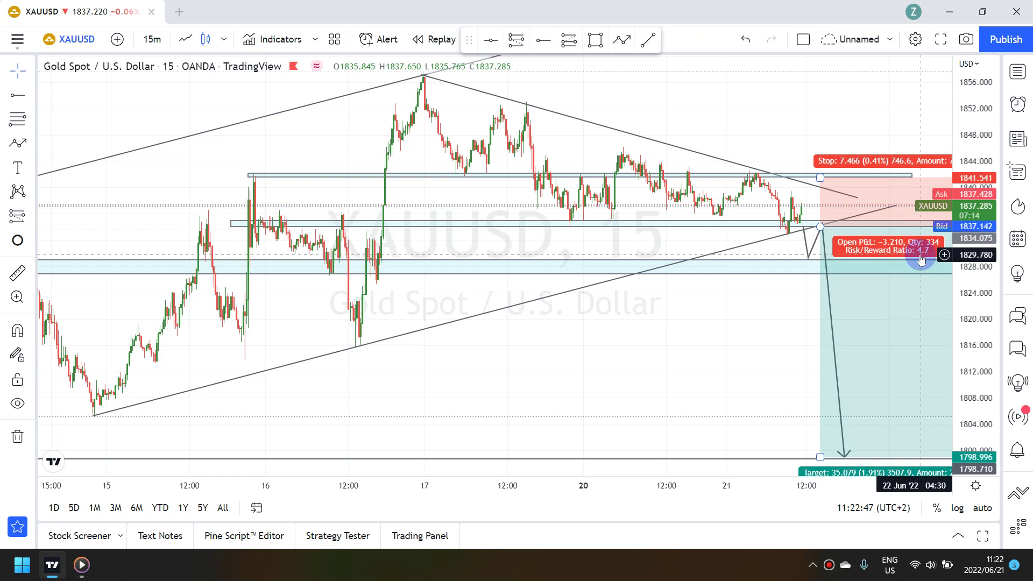
{"action": "left_click", "coordinate": [802, 291]}
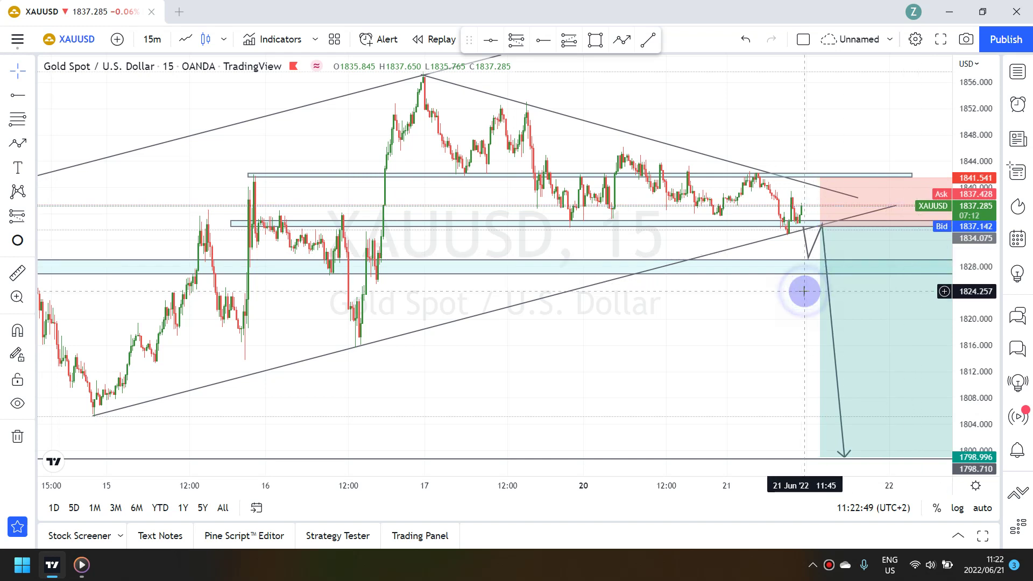
{"action": "left_click", "coordinate": [820, 225]}
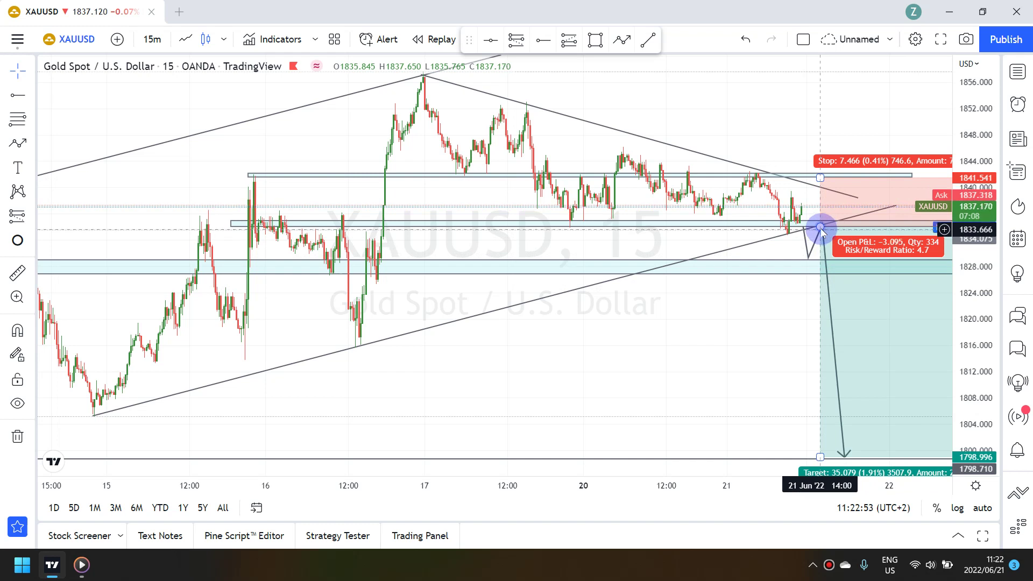
{"action": "left_click", "coordinate": [537, 115]}
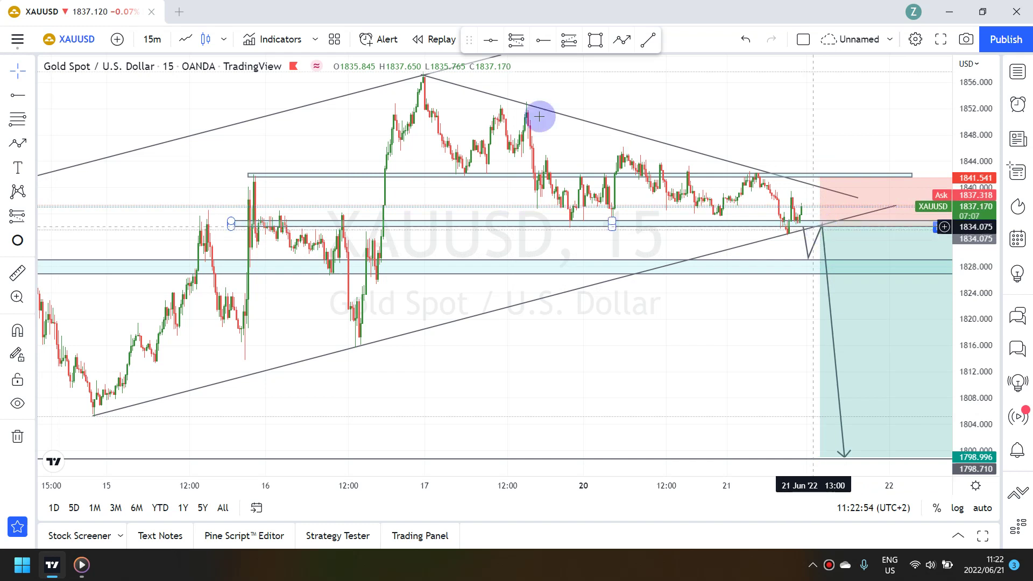
{"action": "left_click", "coordinate": [623, 42]}
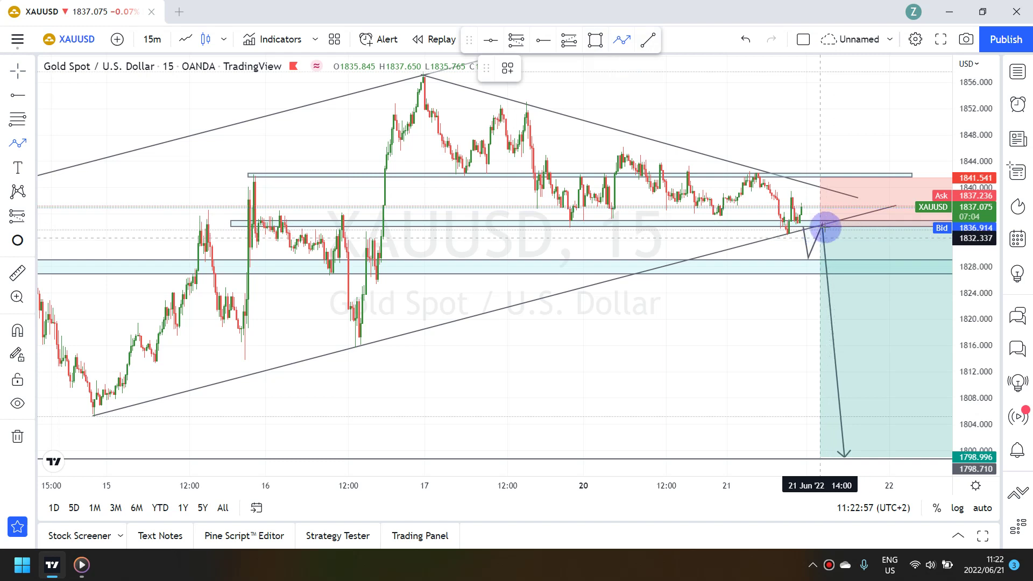
{"action": "left_click_drag", "start_coordinate": [823, 227], "coordinate": [837, 296]}
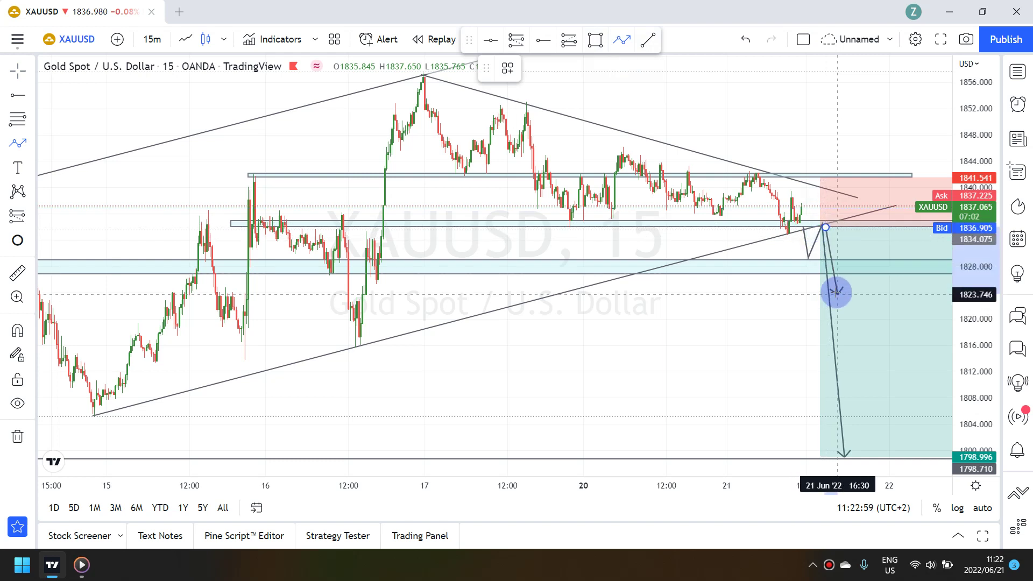
{"action": "left_click", "coordinate": [833, 292]}
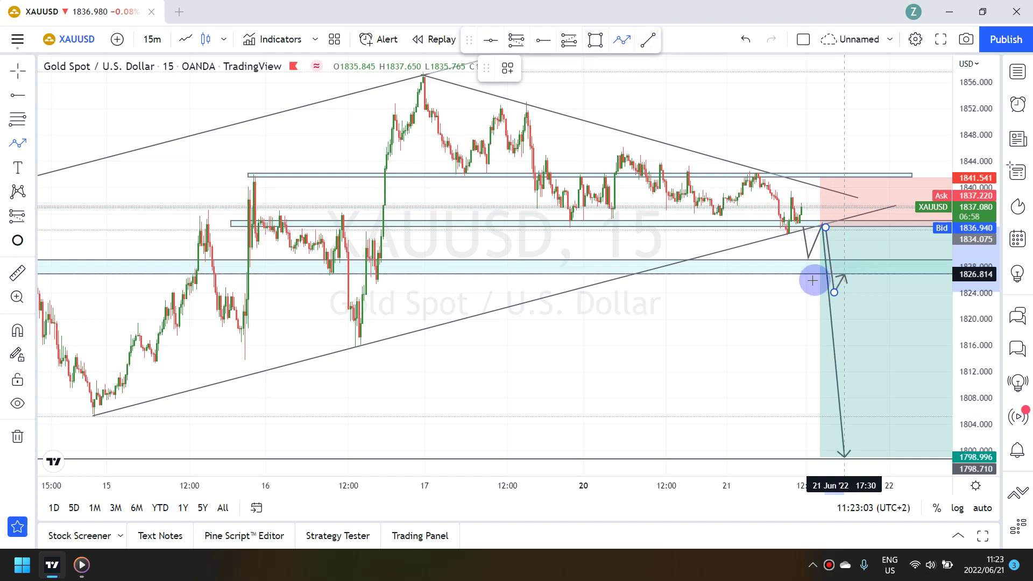
{"action": "key", "text": "Escape"}
- Draw a second projected path from about 1834.1 down to about 1824.6, up to about 1826.7, and down to about 1798.9
{"action": "left_click", "coordinate": [622, 40]}
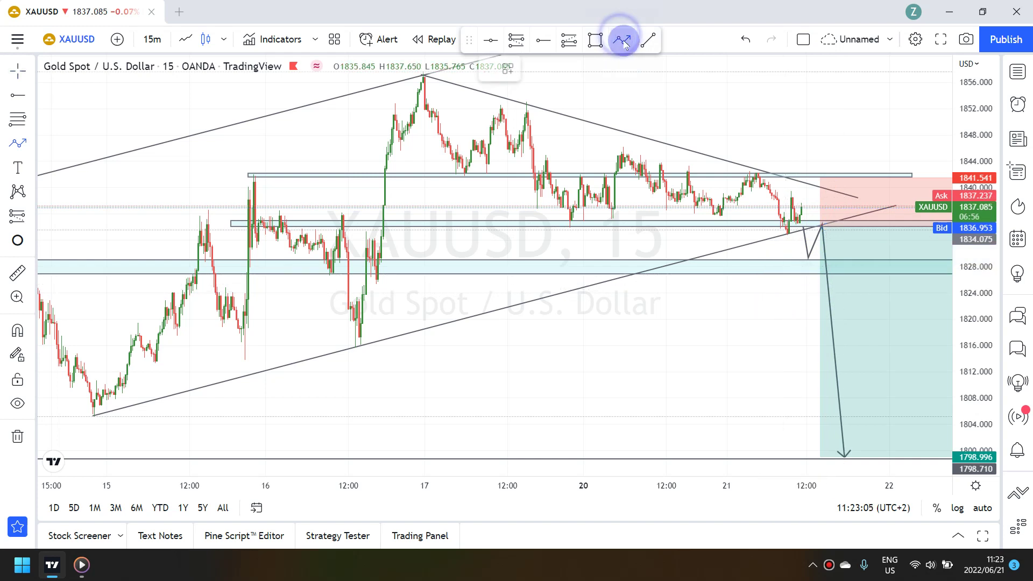
{"action": "left_click", "coordinate": [827, 227]}
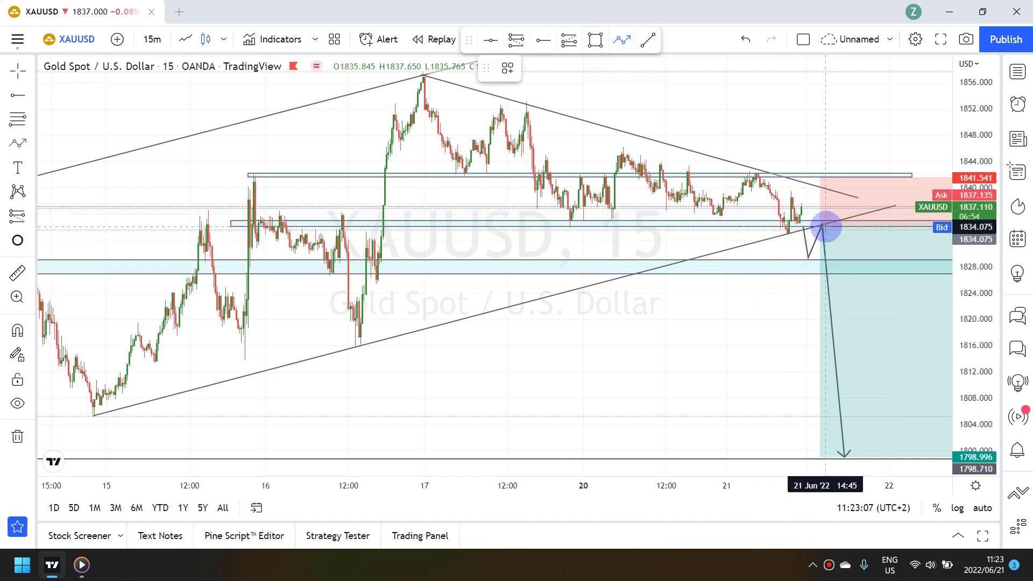
{"action": "left_click", "coordinate": [837, 282]}
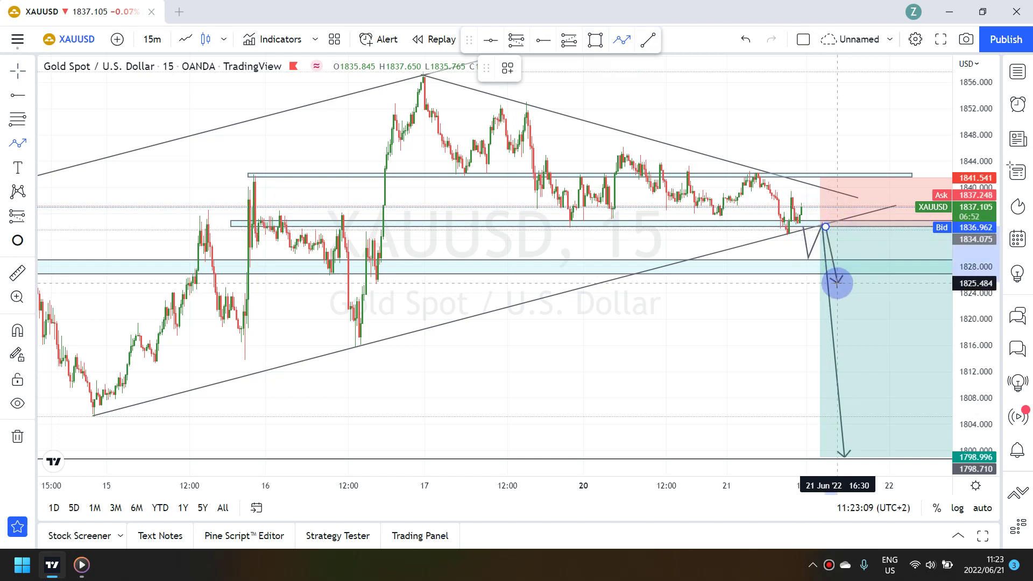
{"action": "left_click", "coordinate": [853, 275]}
{"action": "left_click", "coordinate": [879, 457]}
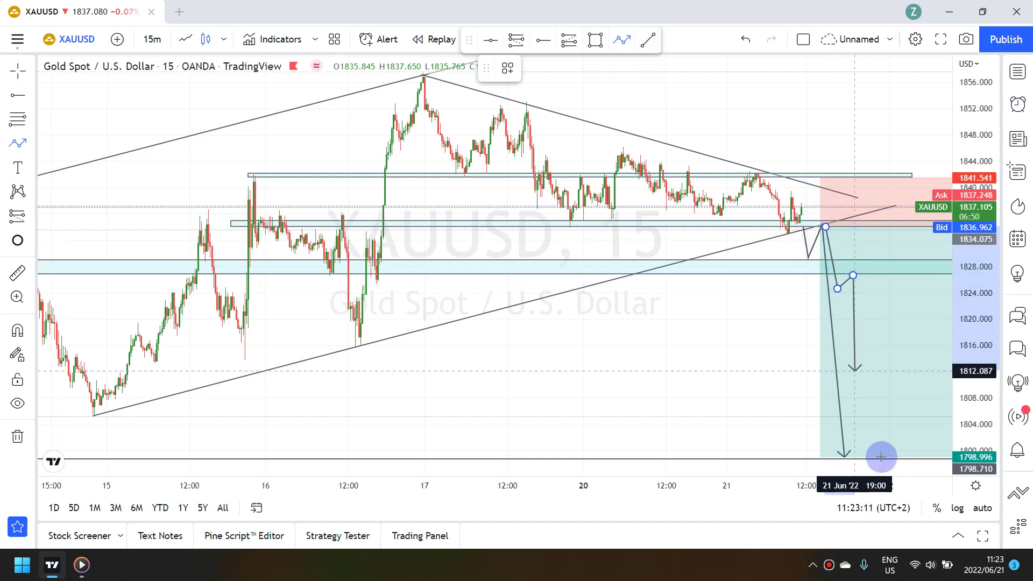
{"action": "left_click", "coordinate": [879, 457]}
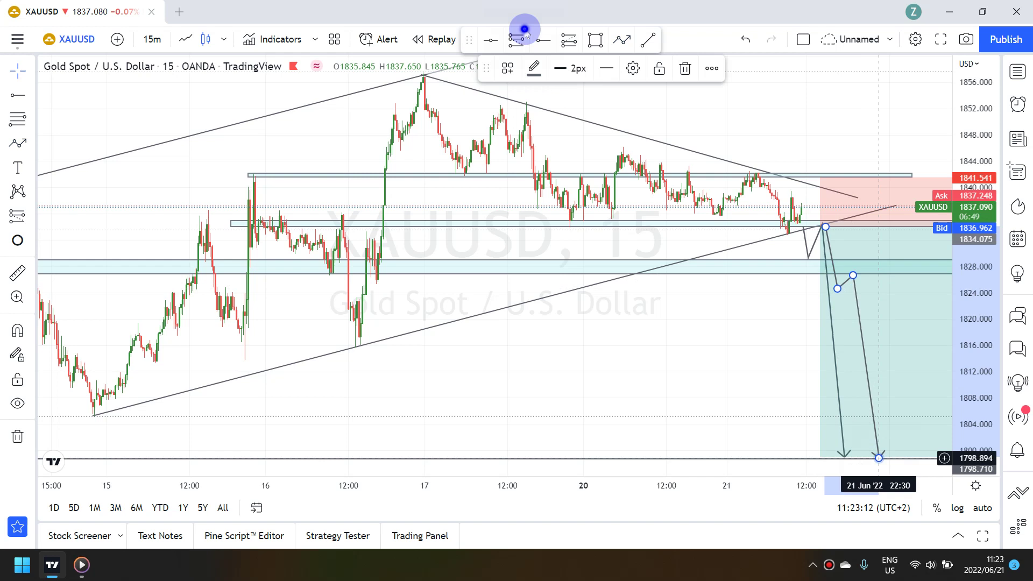
{"action": "left_click", "coordinate": [823, 228]}
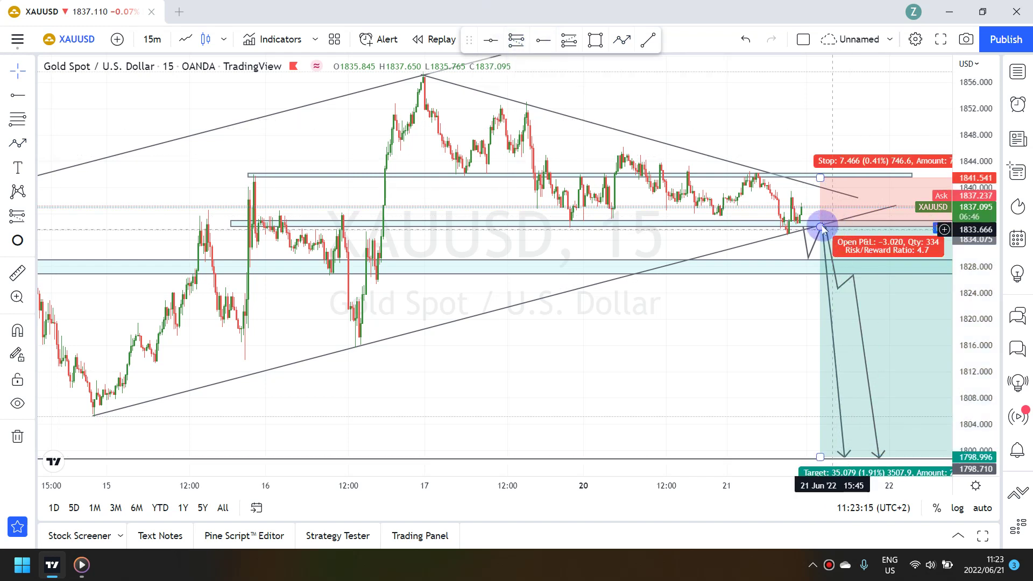
- Place a second short position at the second path's break below the large zone, with entry at about 1824.6, stop at about 1834.1 and target at about 1799.0
{"action": "left_click", "coordinate": [515, 40]}
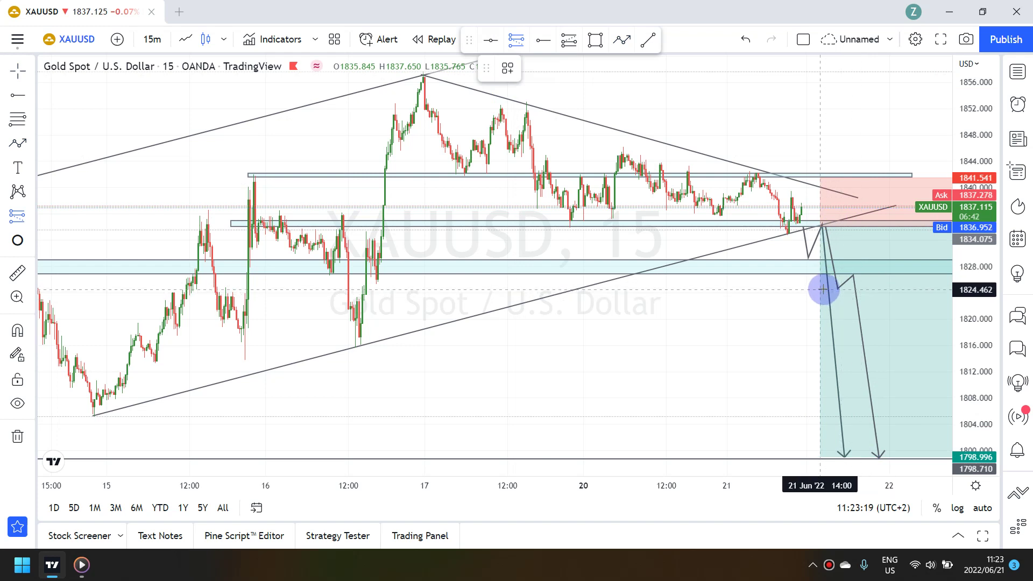
{"action": "left_click_drag", "start_coordinate": [823, 290], "coordinate": [826, 226]}
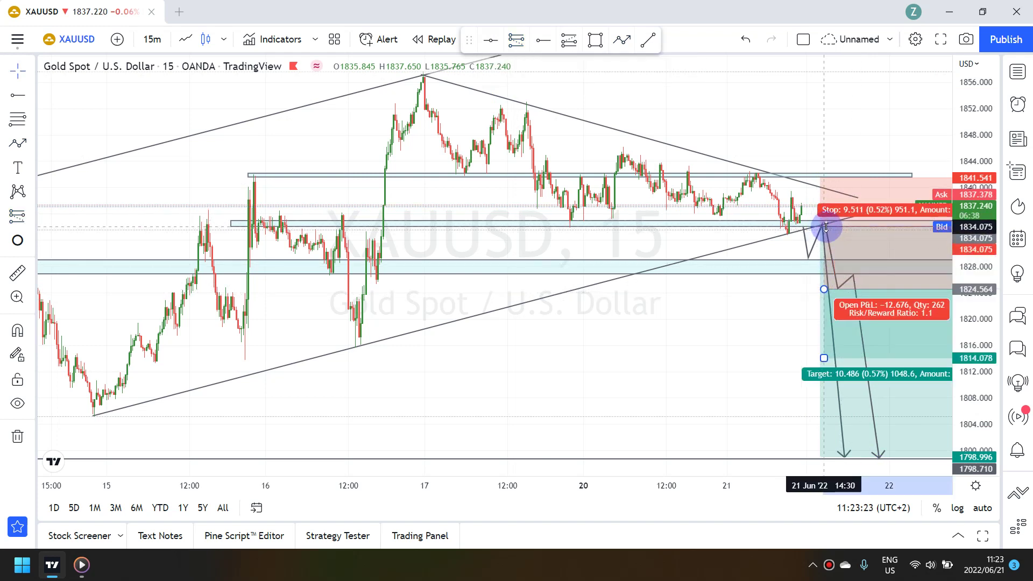
{"action": "left_click", "coordinate": [829, 359]}
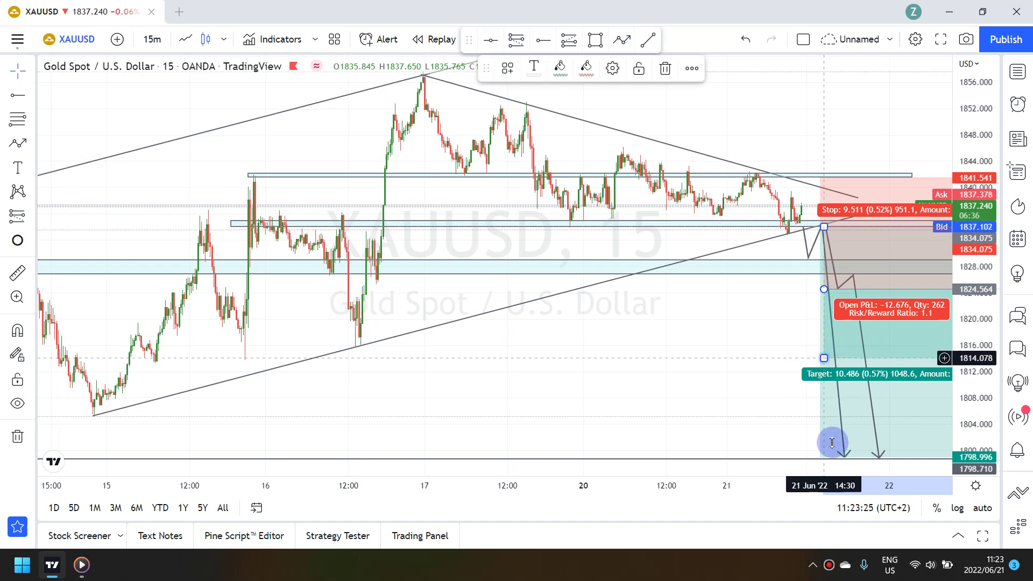
{"action": "left_click_drag", "start_coordinate": [832, 442], "coordinate": [832, 457]}
{"action": "left_click", "coordinate": [777, 279]}
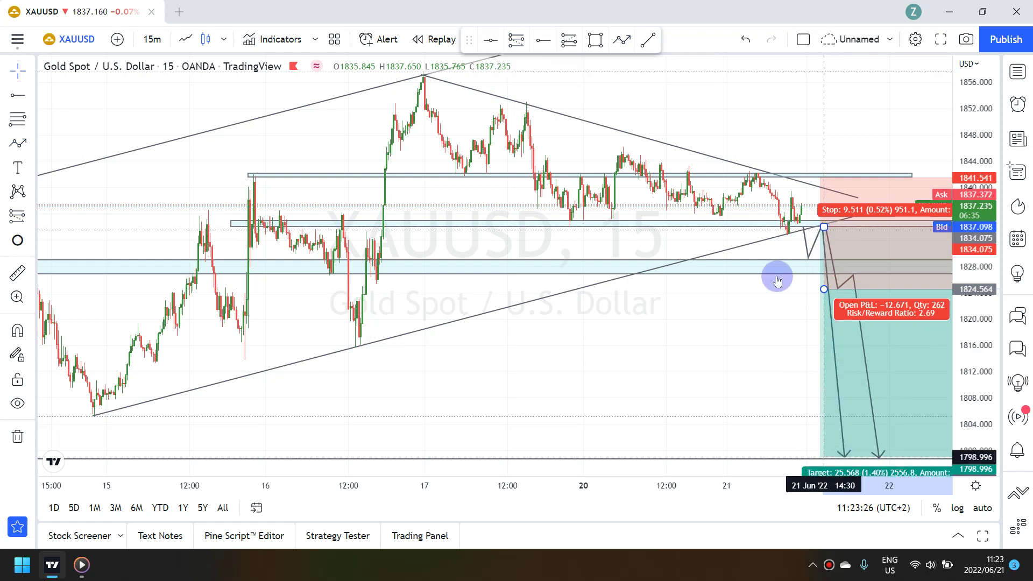
- Examine the entries, stops and risk/reward ratios of the two short positions against the projected paths
{"action": "left_click_drag", "start_coordinate": [777, 278], "coordinate": [602, 249]}
{"action": "left_click_drag", "start_coordinate": [785, 260], "coordinate": [666, 260]}
{"action": "left_click", "coordinate": [831, 317]}
{"action": "left_click", "coordinate": [666, 260]}
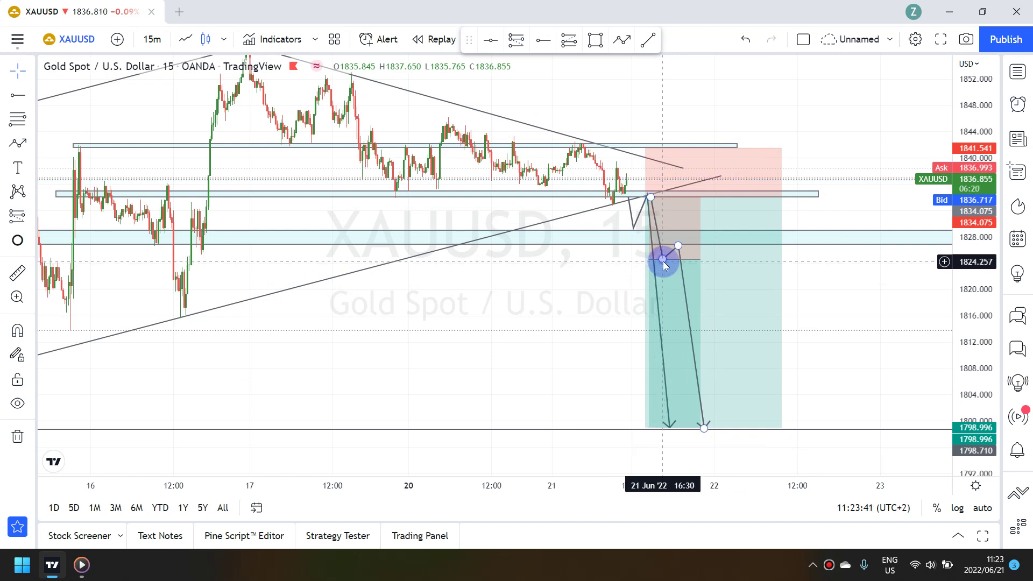
{"action": "left_click", "coordinate": [663, 260]}
{"action": "mouse_move", "coordinate": [648, 198]}
{"action": "left_mouse_down"}
{"action": "mouse_move", "coordinate": [660, 203]}
{"action": "mouse_move", "coordinate": [649, 206]}
{"action": "left_mouse_up"}
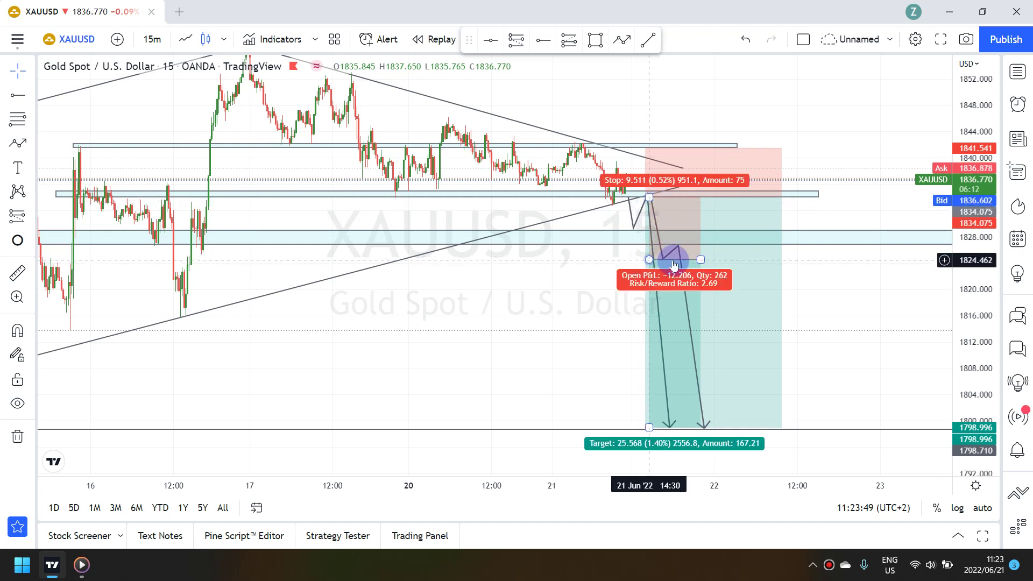
{"action": "left_click_drag", "start_coordinate": [674, 264], "coordinate": [674, 265]}
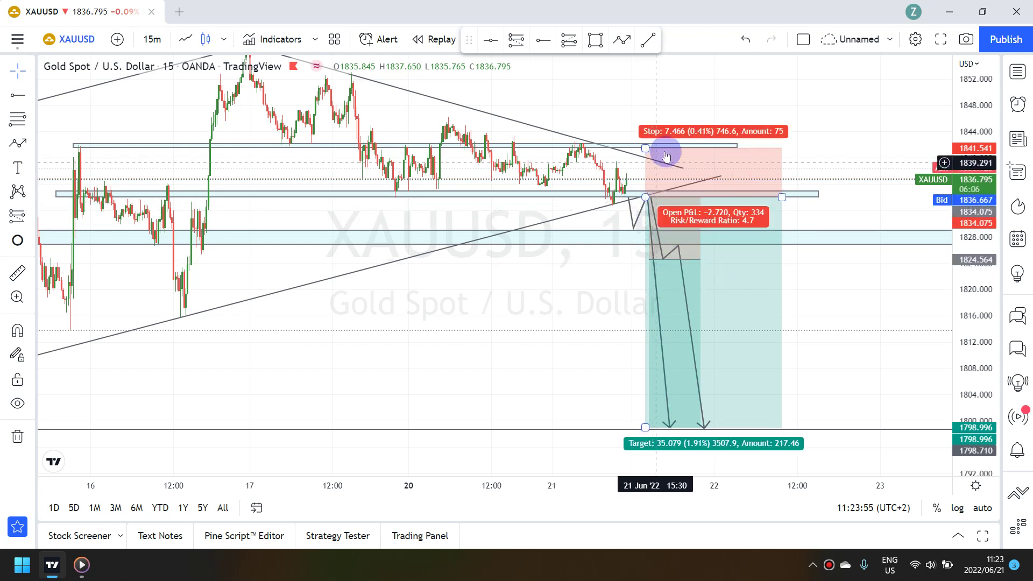
{"action": "left_click_drag", "start_coordinate": [665, 156], "coordinate": [666, 260]}
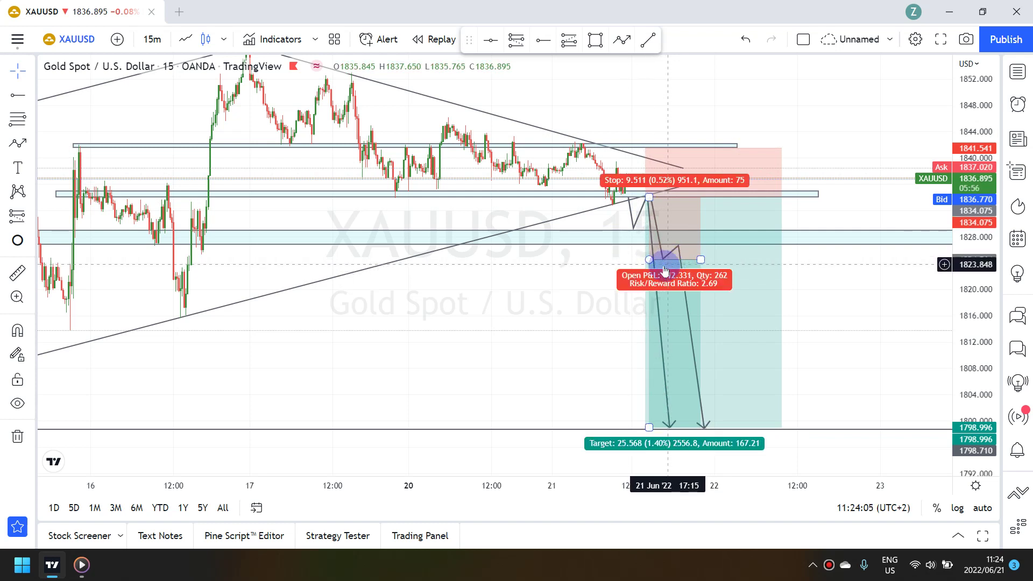
- Delete the short position with entry at about 1824.6 and the second projected path
{"action": "left_click", "coordinate": [664, 267]}
{"action": "left_click", "coordinate": [667, 69]}
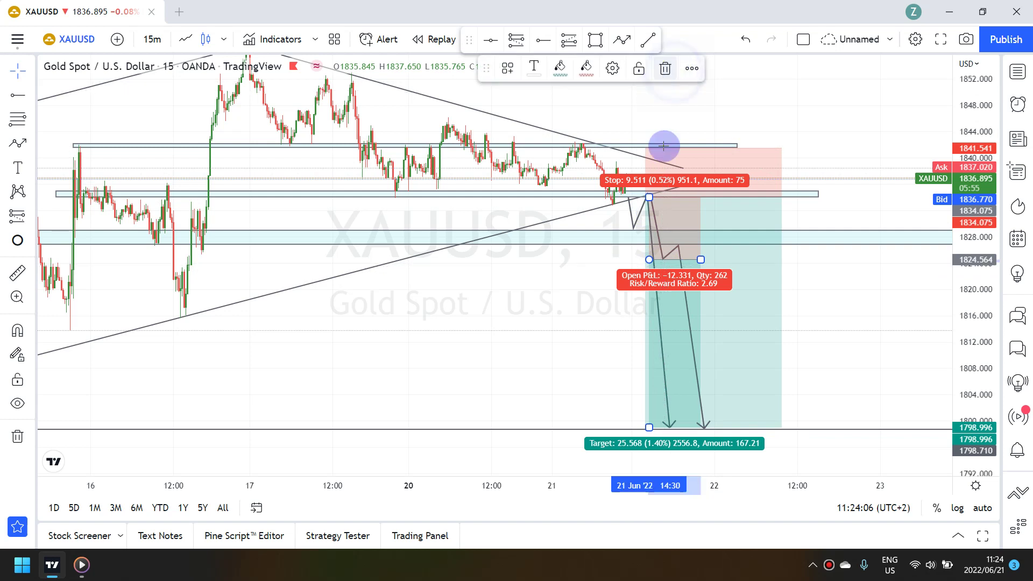
{"action": "left_click", "coordinate": [687, 296]}
- Delete the remaining short position at the broken support and the remaining projected path down to the 1798.710 level
{"action": "left_click", "coordinate": [674, 220]}
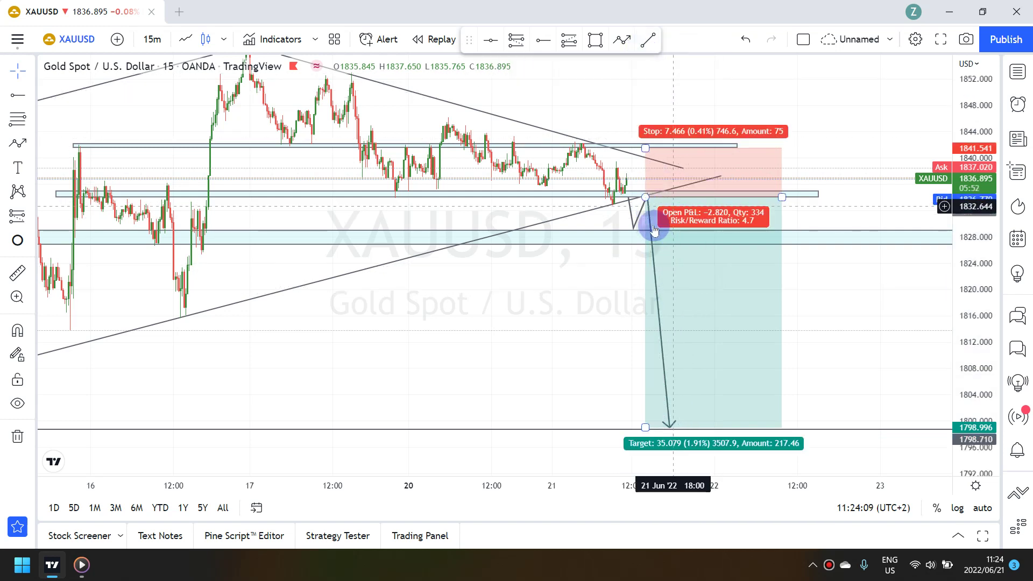
{"action": "left_click", "coordinate": [667, 68]}
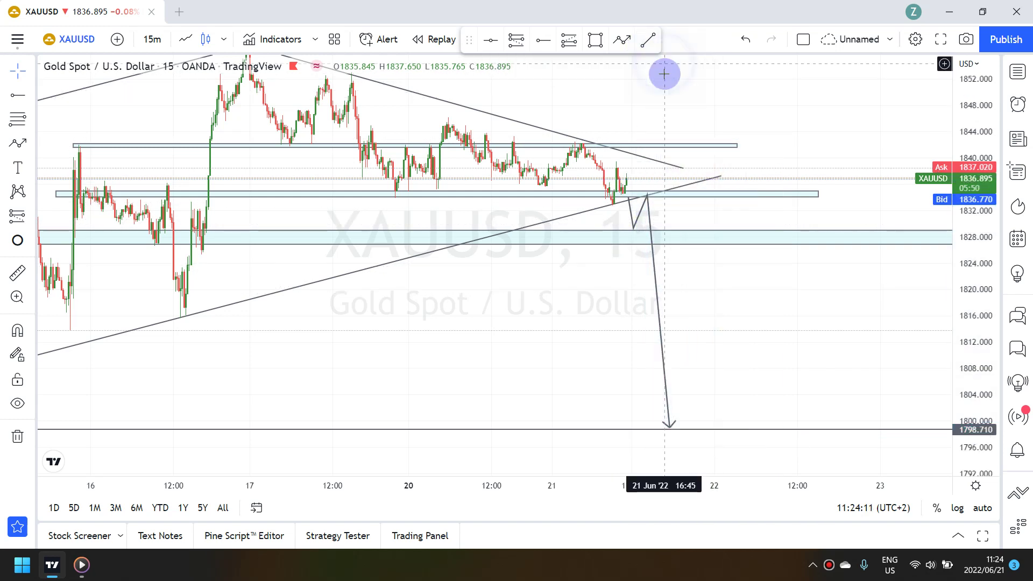
{"action": "left_click", "coordinate": [651, 226]}
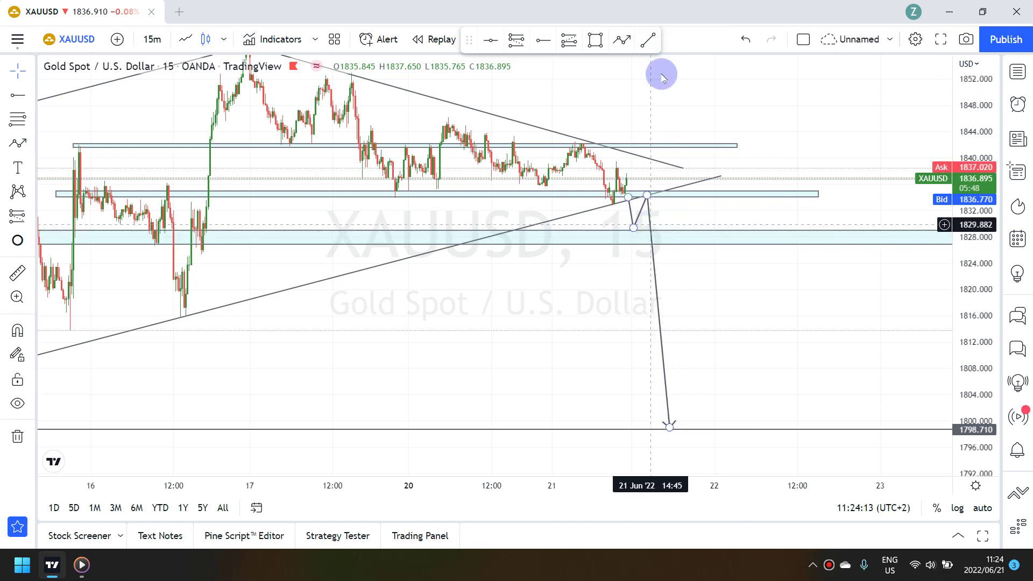
{"action": "left_click", "coordinate": [690, 69]}
- Turn on automatic price scaling for the chart
{"action": "left_click_drag", "start_coordinate": [535, 337], "coordinate": [846, 382]}
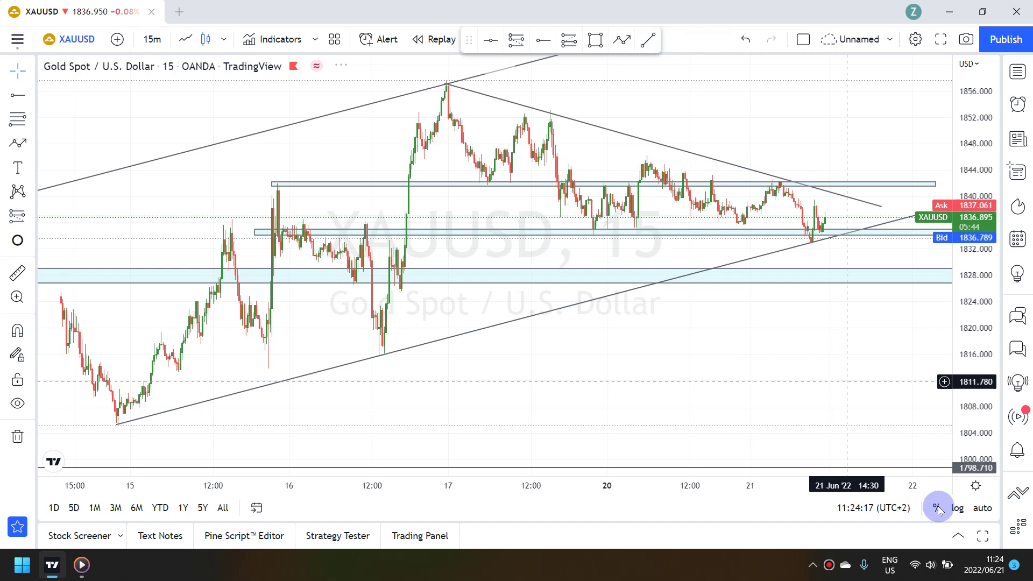
{"action": "left_click", "coordinate": [981, 508]}
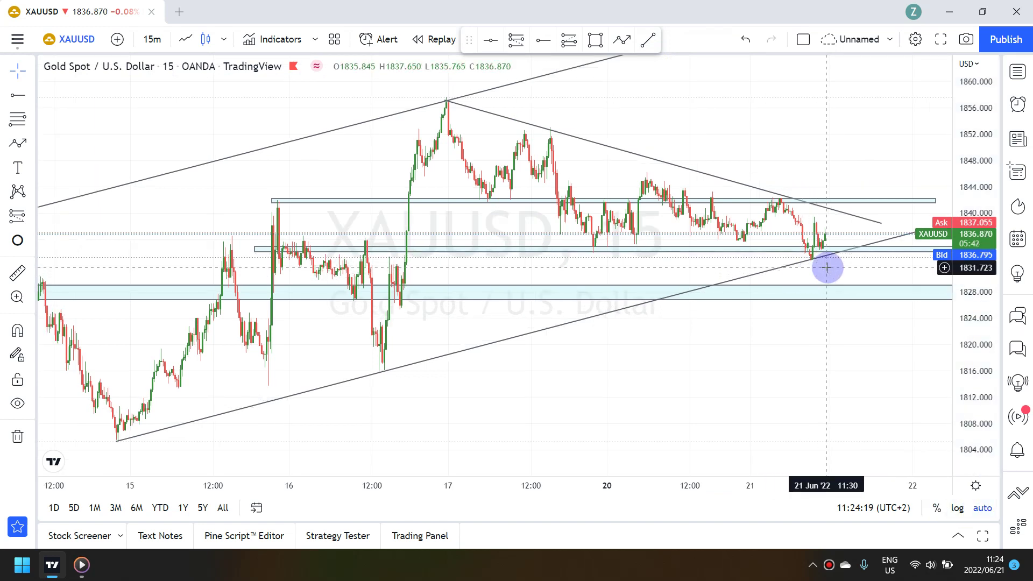
{"action": "left_click_drag", "start_coordinate": [819, 269], "coordinate": [790, 270]}
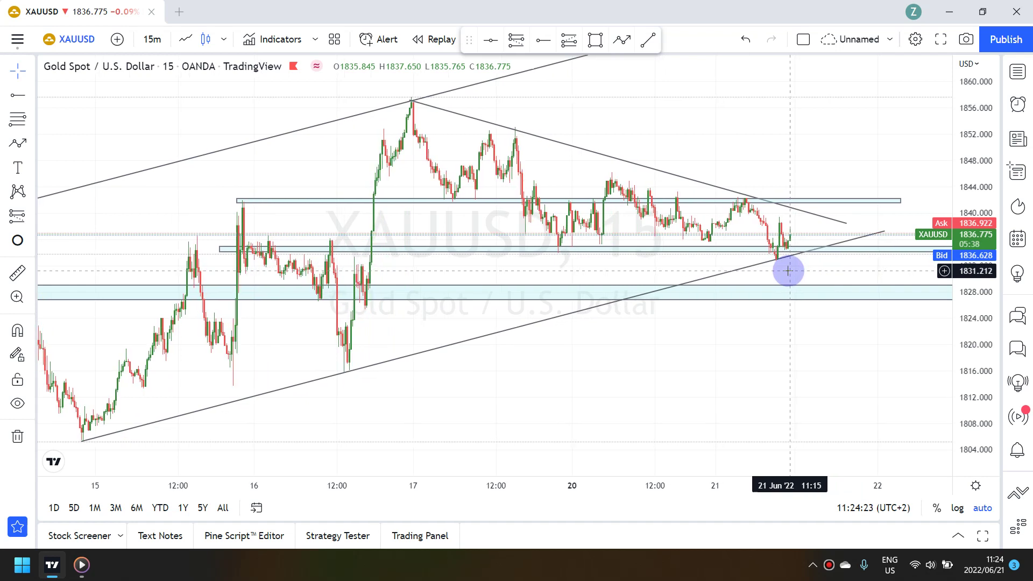
- Shift the descending trend line slightly upward so it runs from about 1857.7 to about 1838.9
{"action": "left_click", "coordinate": [748, 145]}
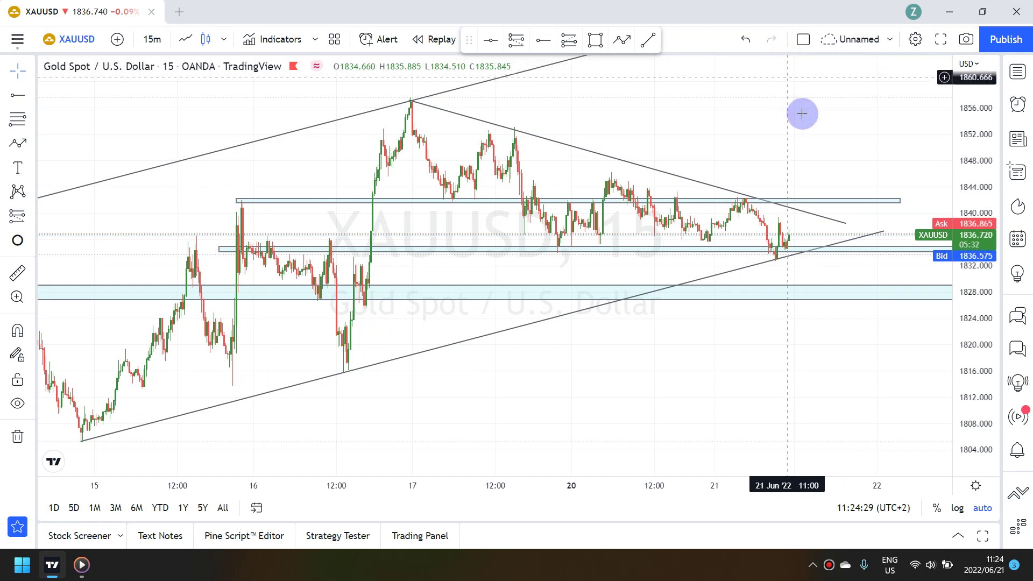
{"action": "left_click", "coordinate": [597, 151]}
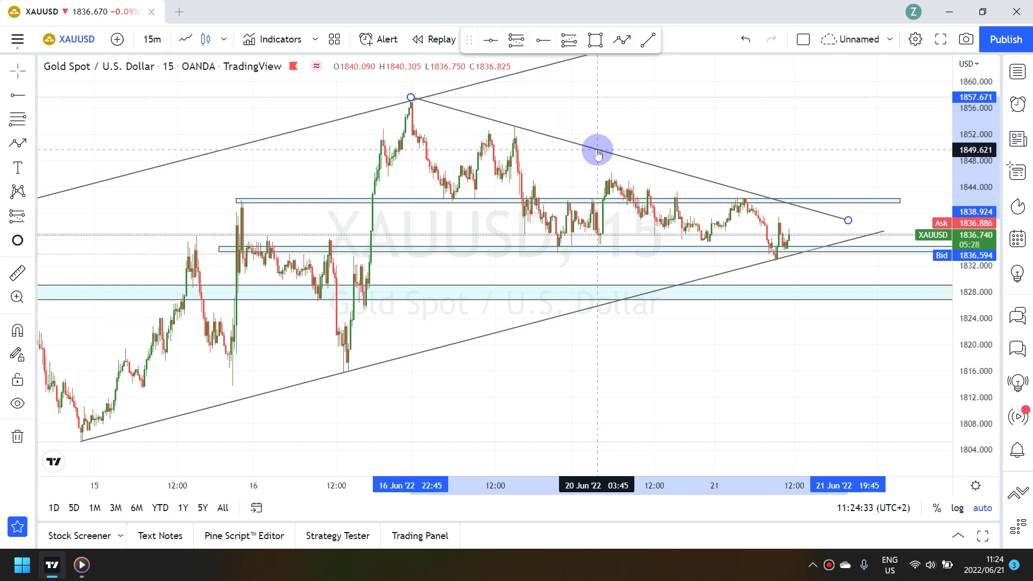
{"action": "left_click", "coordinate": [631, 131]}
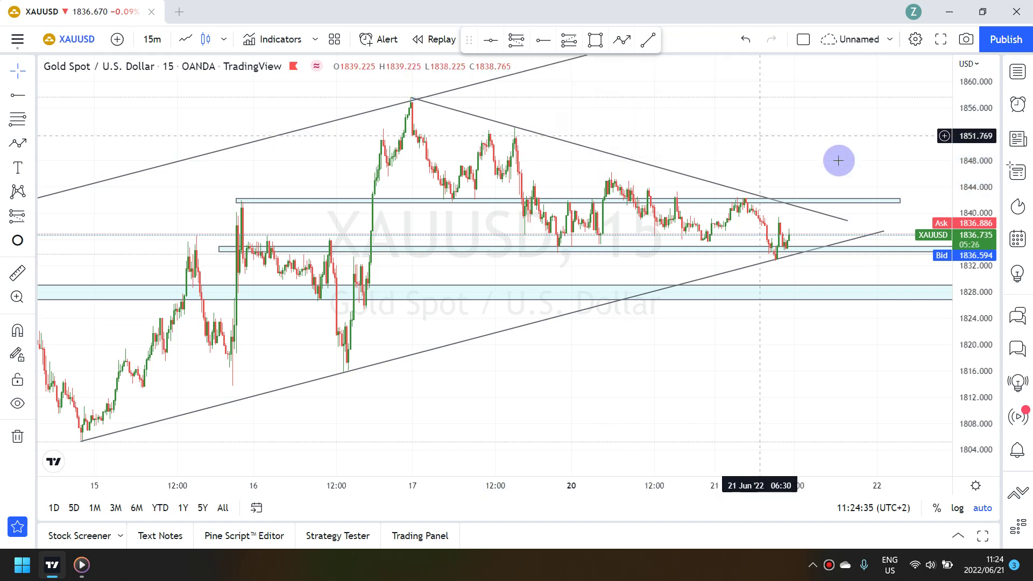